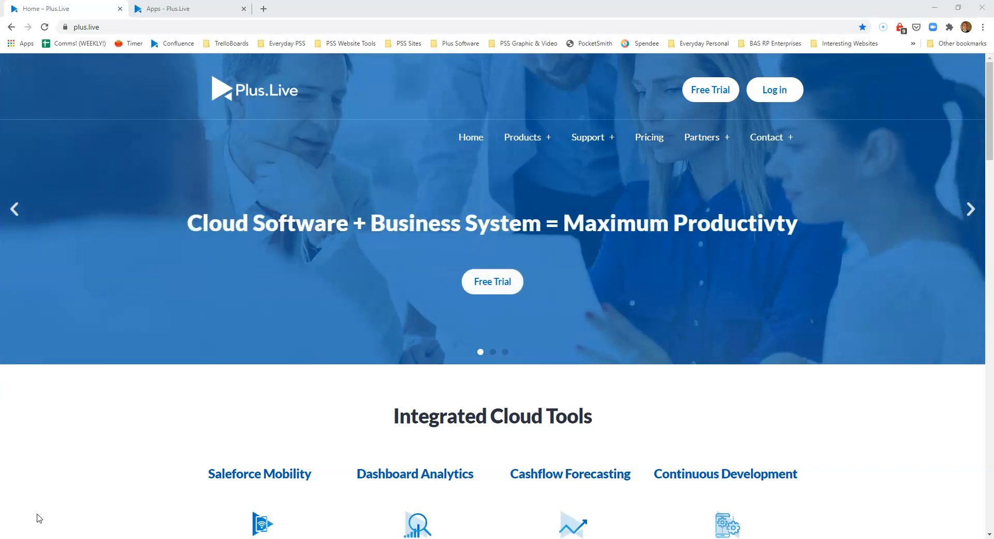
Open the Plus.Live portal's administration area and view the list of data connectors.
{"action": "left_click", "coordinate": [44, 511]}
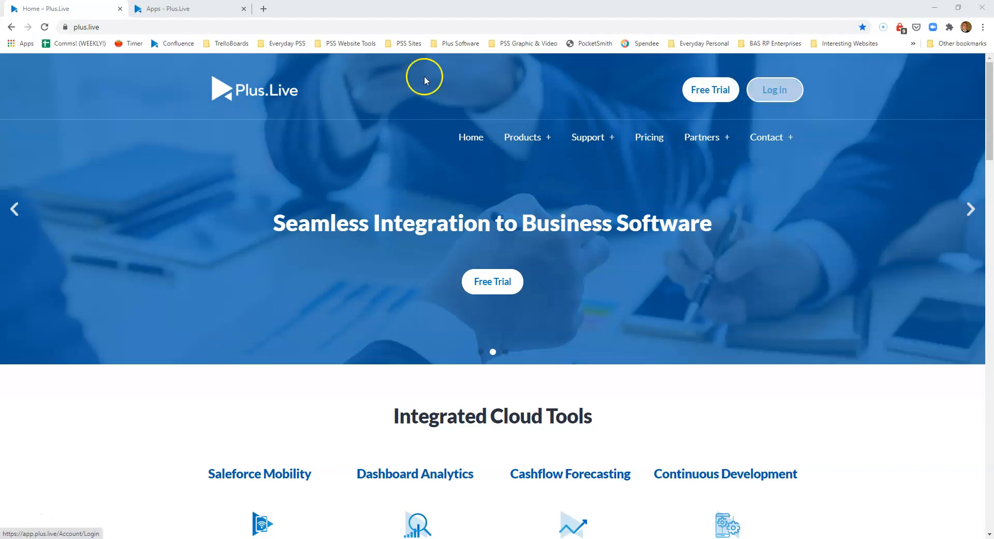
{"action": "left_click", "coordinate": [184, 8]}
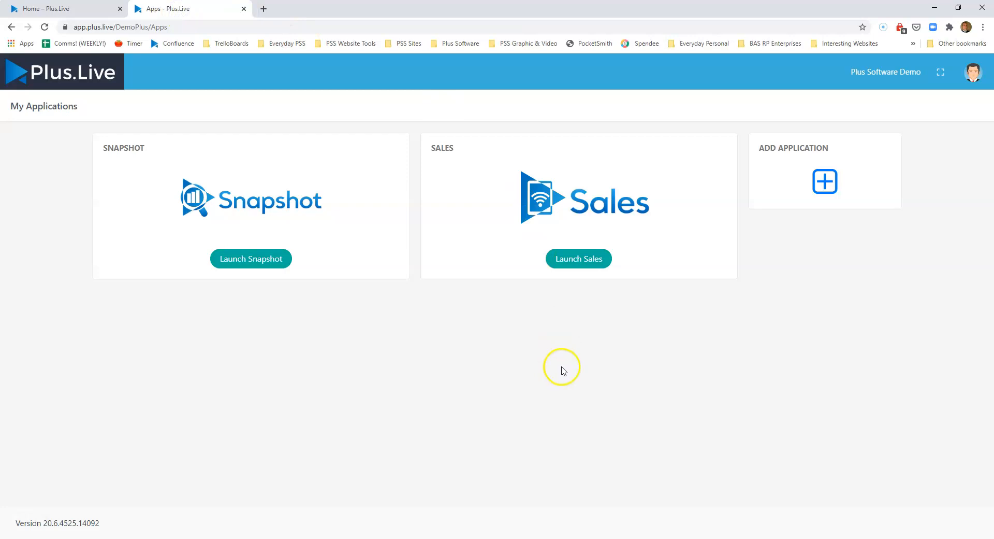
{"action": "left_click", "coordinate": [973, 73]}
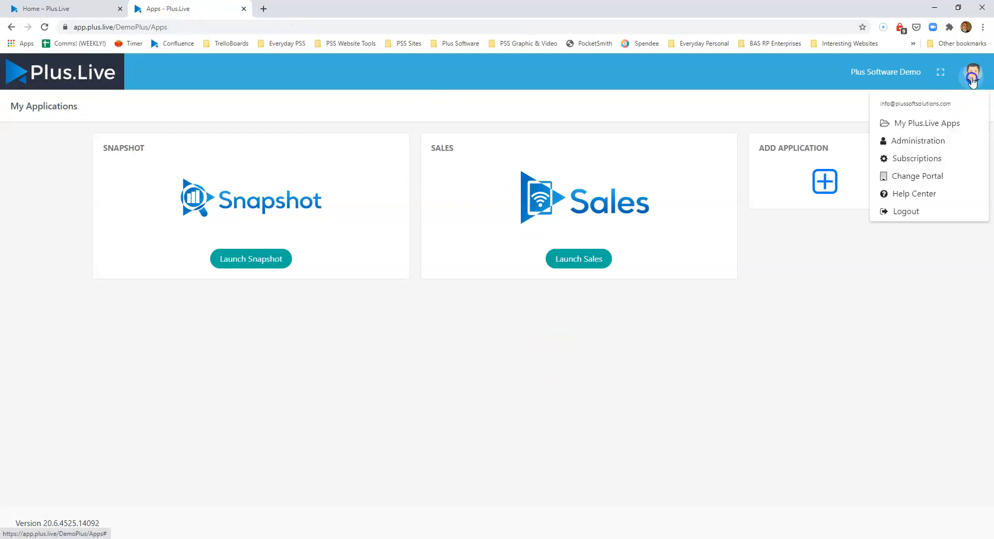
{"action": "left_click", "coordinate": [960, 124]}
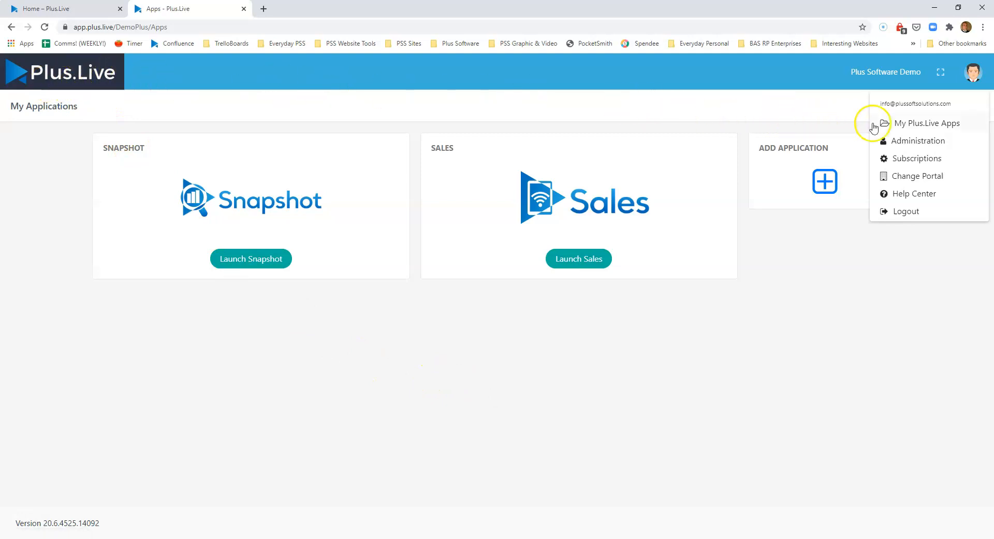
{"action": "left_click", "coordinate": [913, 143]}
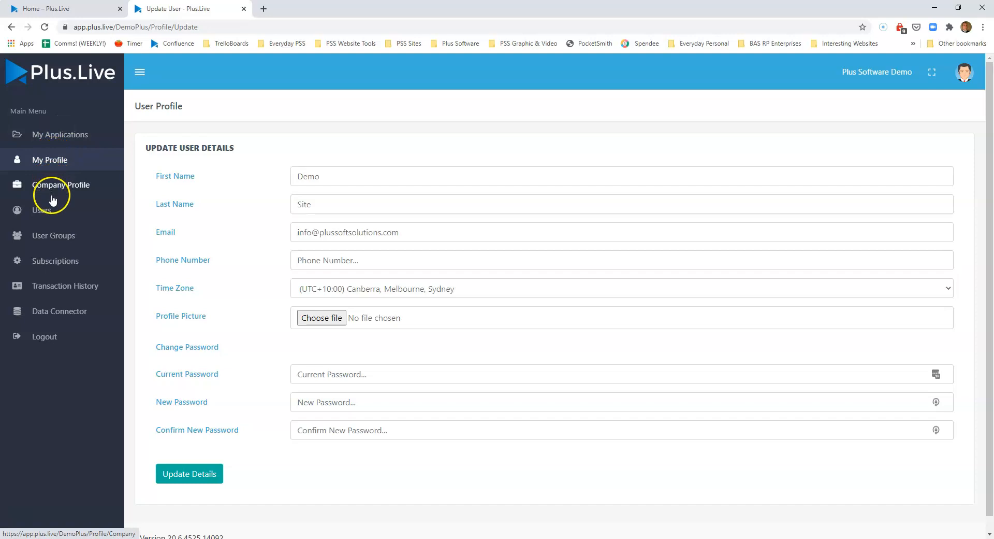
{"action": "left_click", "coordinate": [58, 310]}
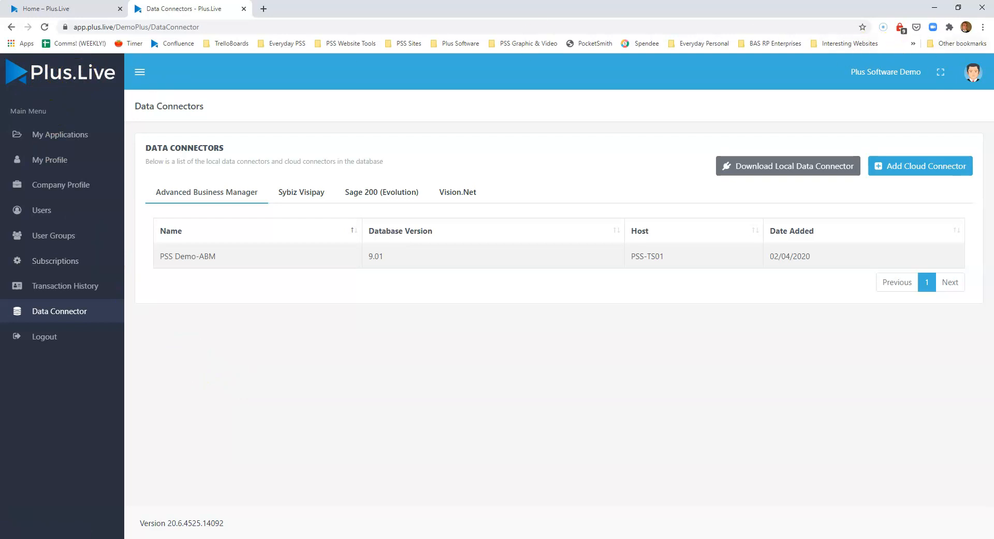
Return to the Plus.Live applications page and launch Snapshot.
{"action": "left_click", "coordinate": [981, 78]}
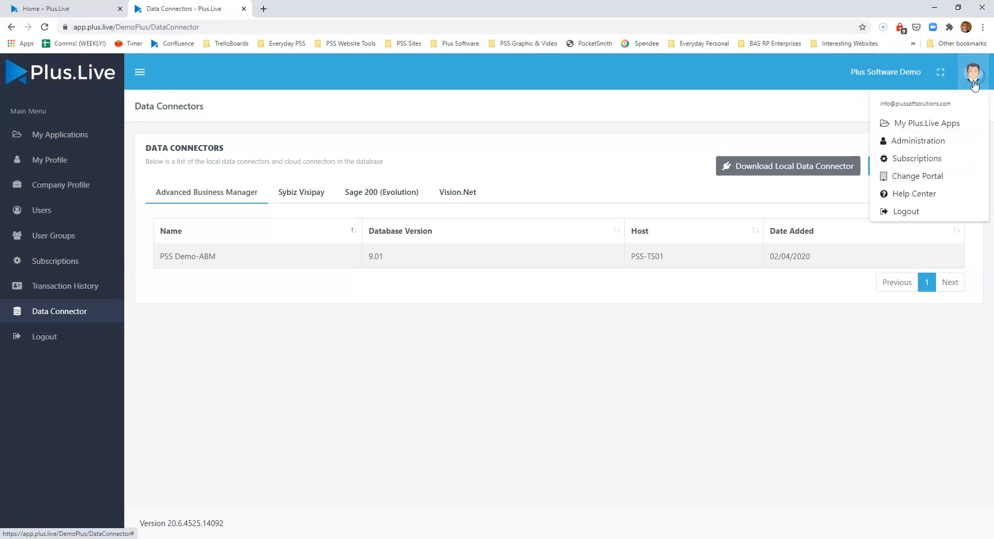
{"action": "left_click", "coordinate": [951, 123]}
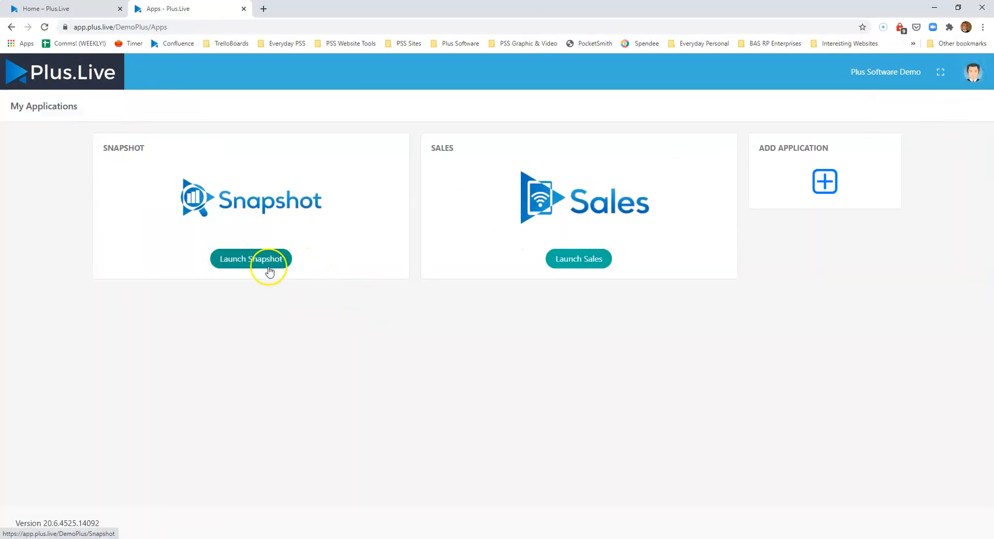
{"action": "left_click", "coordinate": [256, 258]}
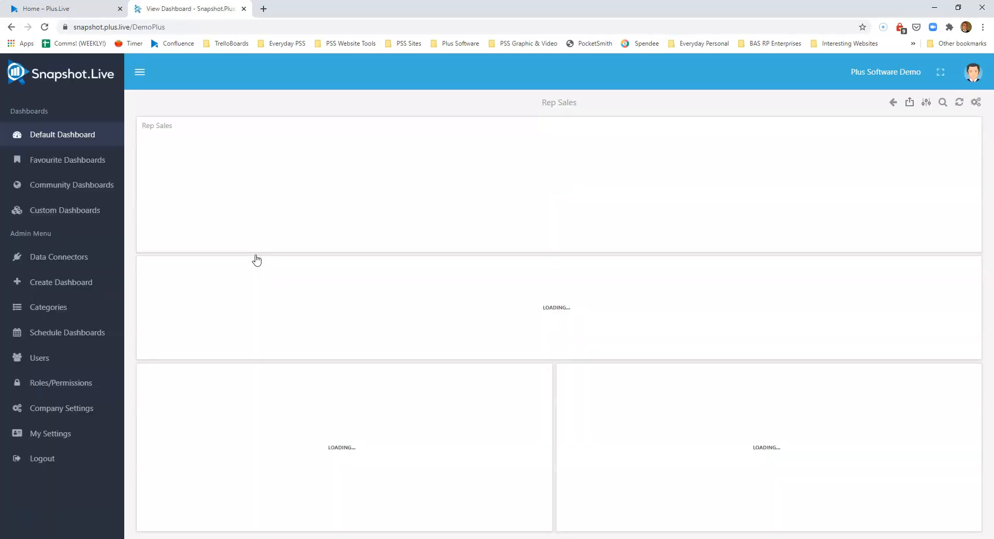
{"action": "left_click", "coordinate": [284, 234]}
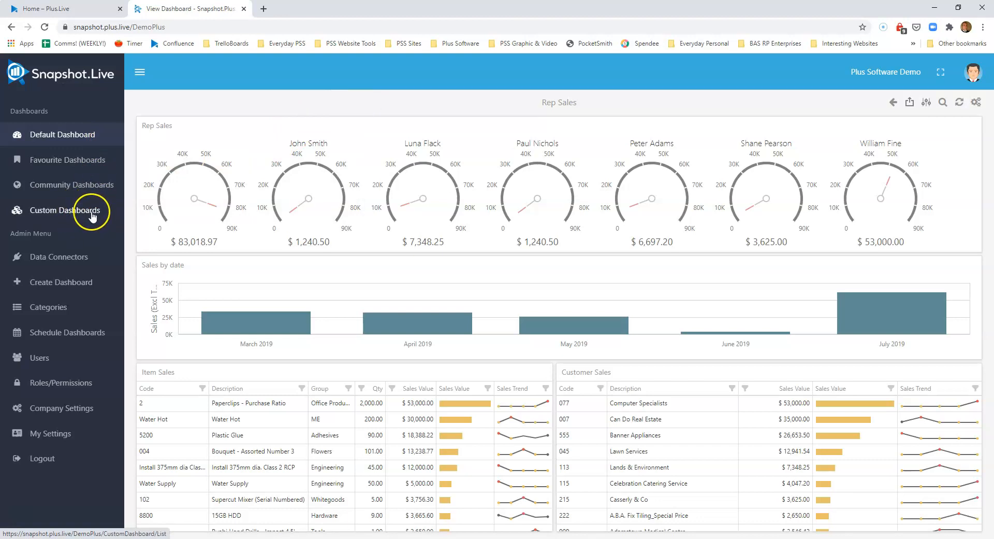
Open the list of community dashboards for the PSS Demo-Sage 200 connection under Sage 200 (Evolution).
{"action": "left_click", "coordinate": [79, 192]}
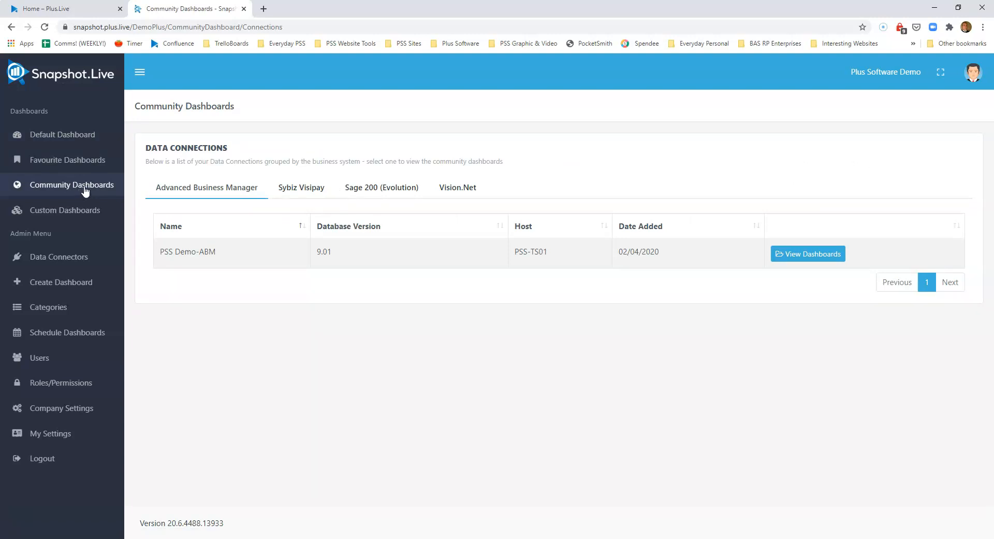
{"action": "left_click", "coordinate": [385, 188]}
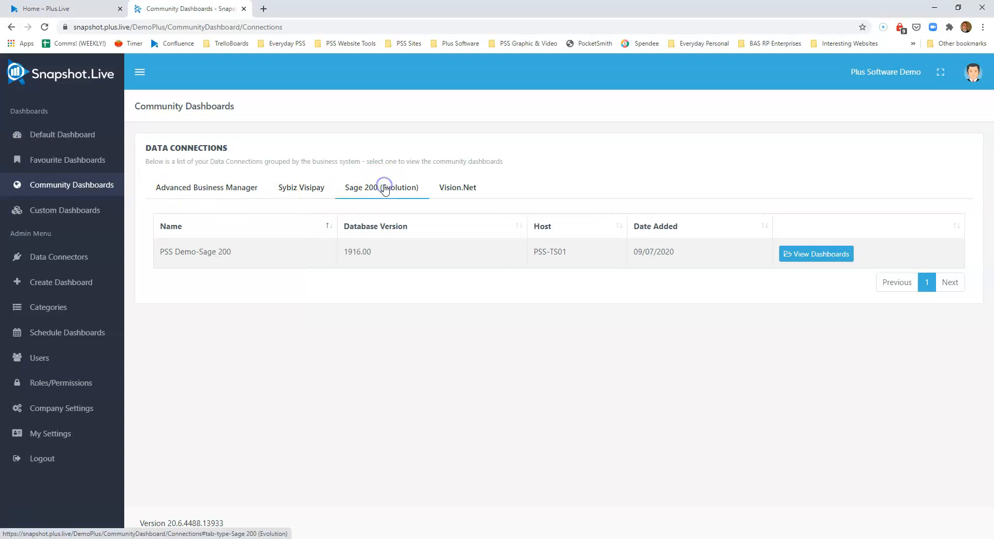
{"action": "left_click", "coordinate": [830, 255]}
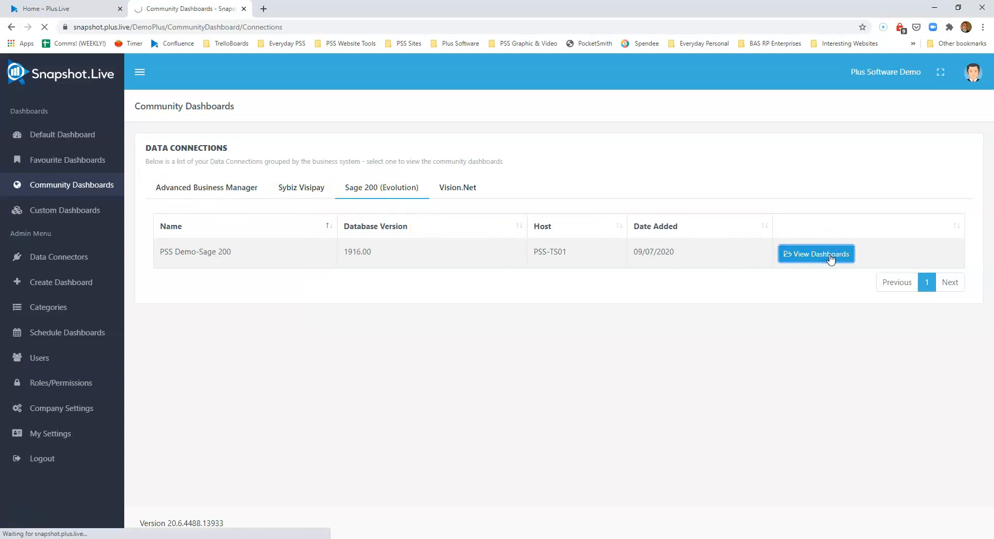
{"action": "left_click", "coordinate": [827, 257]}
{"action": "left_click", "coordinate": [821, 258]}
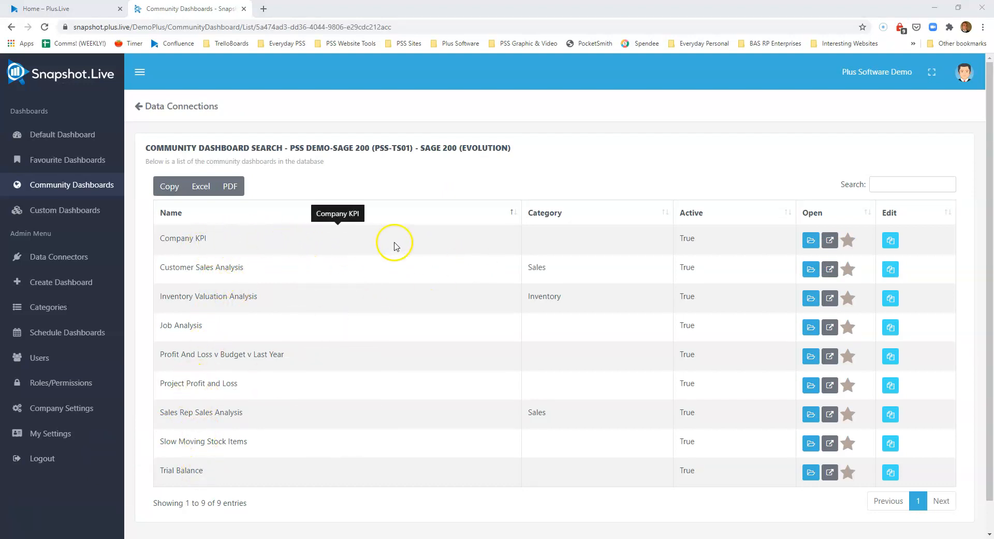
Run the Company KPI dashboard for the financial year dates 01/07/2015 to 30/06/2020.
{"action": "left_click", "coordinate": [811, 240]}
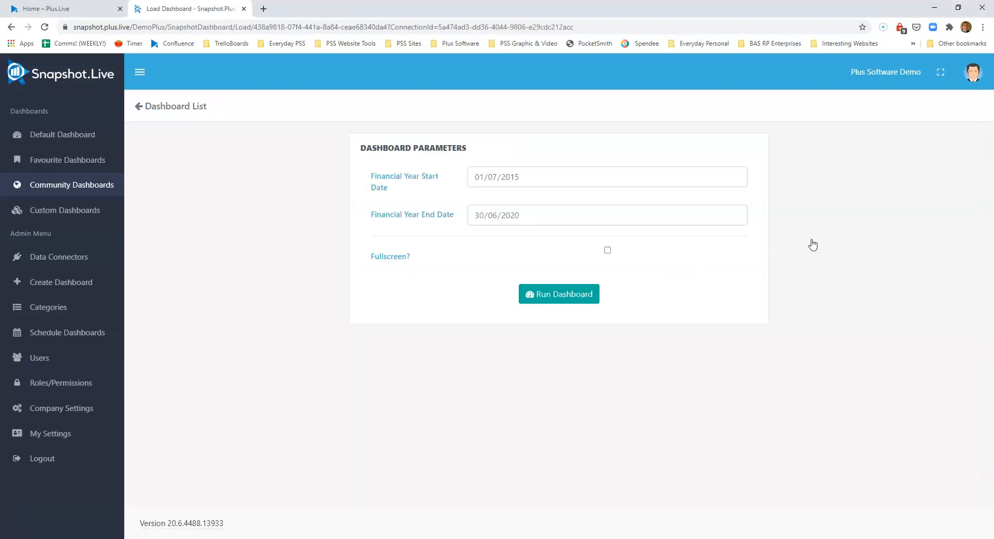
{"action": "left_click", "coordinate": [569, 299]}
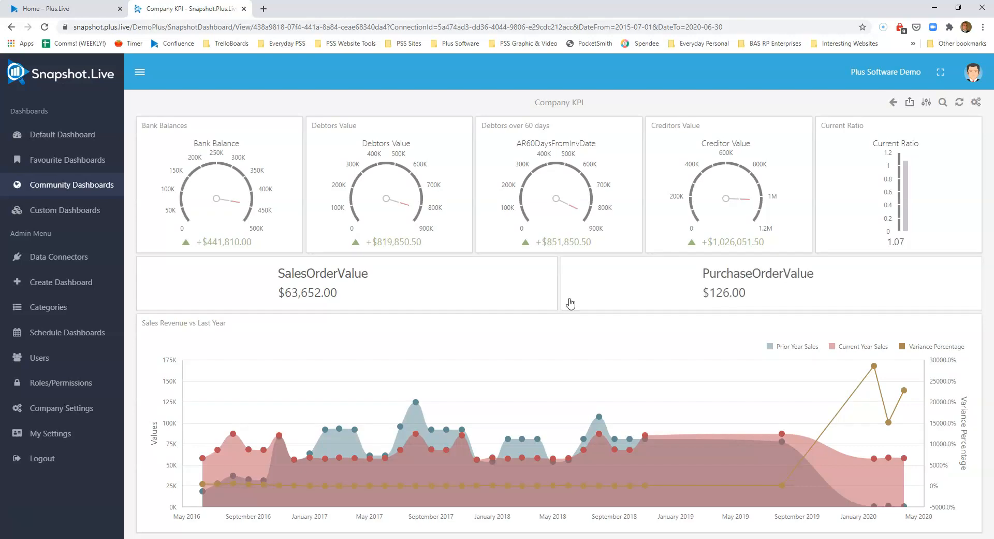
{"action": "left_click", "coordinate": [47, 365]}
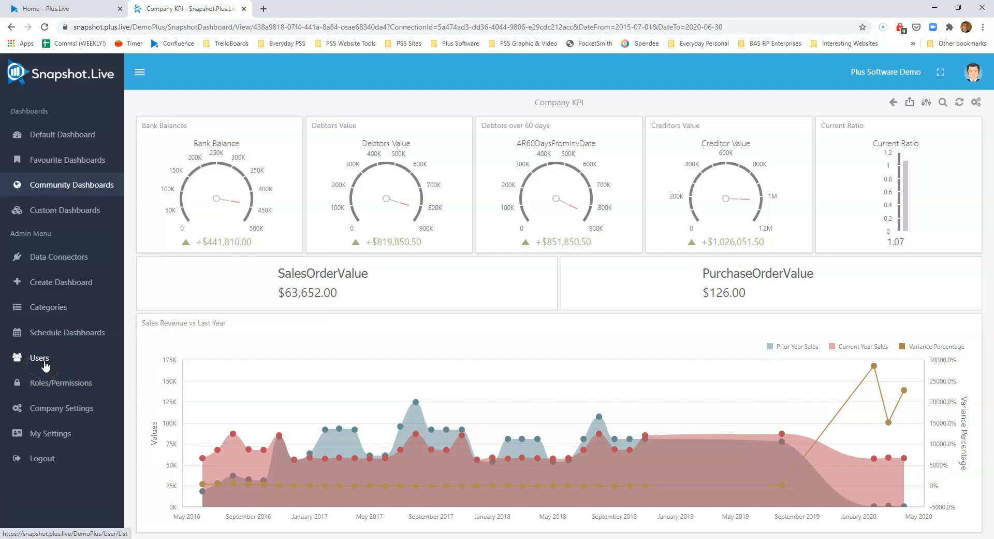
Run the Customer Sales Analysis community dashboard of the Sage 200 (Evolution) connection for 25/06/2015 to 31/12/2019.
{"action": "left_click", "coordinate": [58, 185]}
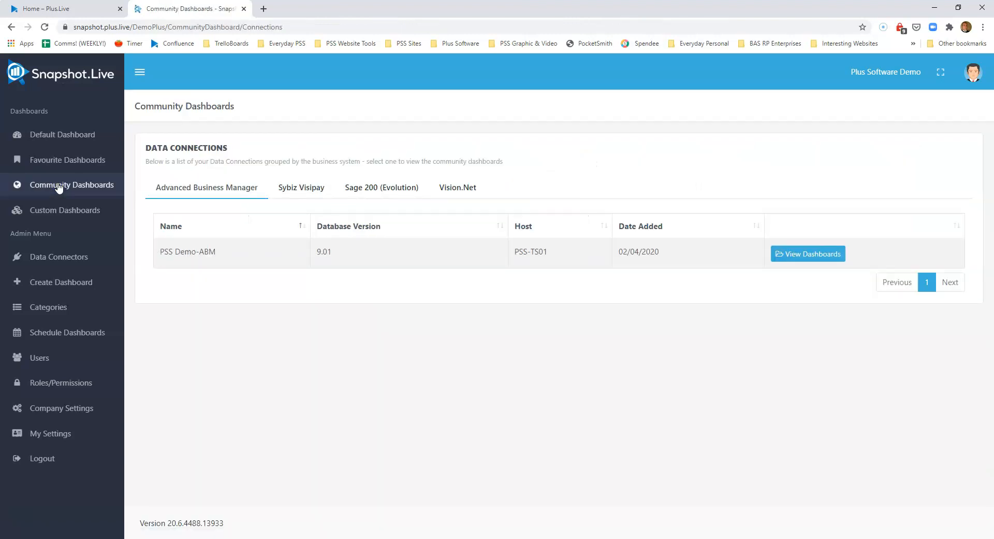
{"action": "left_click", "coordinate": [377, 189]}
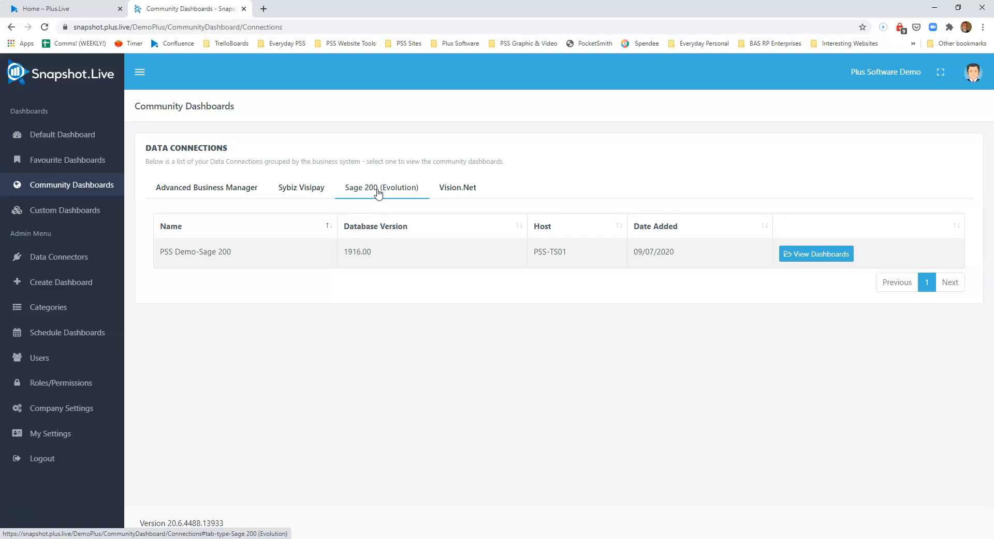
{"action": "left_click", "coordinate": [818, 257]}
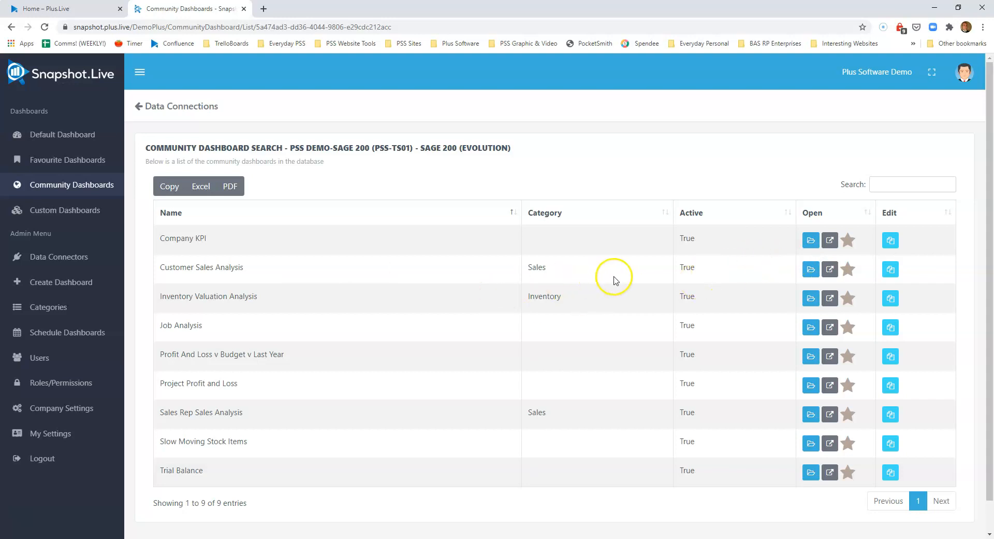
{"action": "left_click_drag", "start_coordinate": [157, 266], "coordinate": [237, 264]}
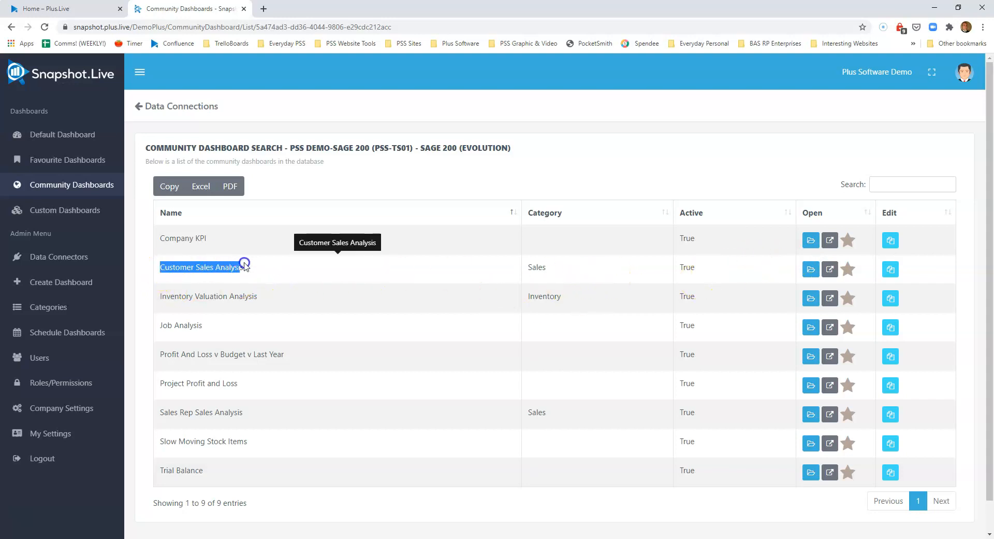
{"action": "left_click", "coordinate": [811, 269]}
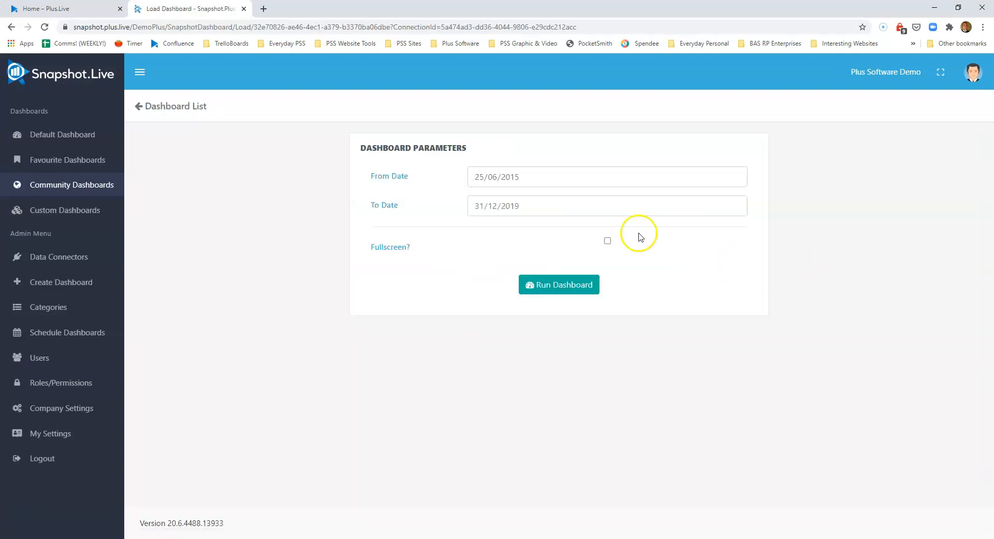
{"action": "left_click", "coordinate": [563, 288]}
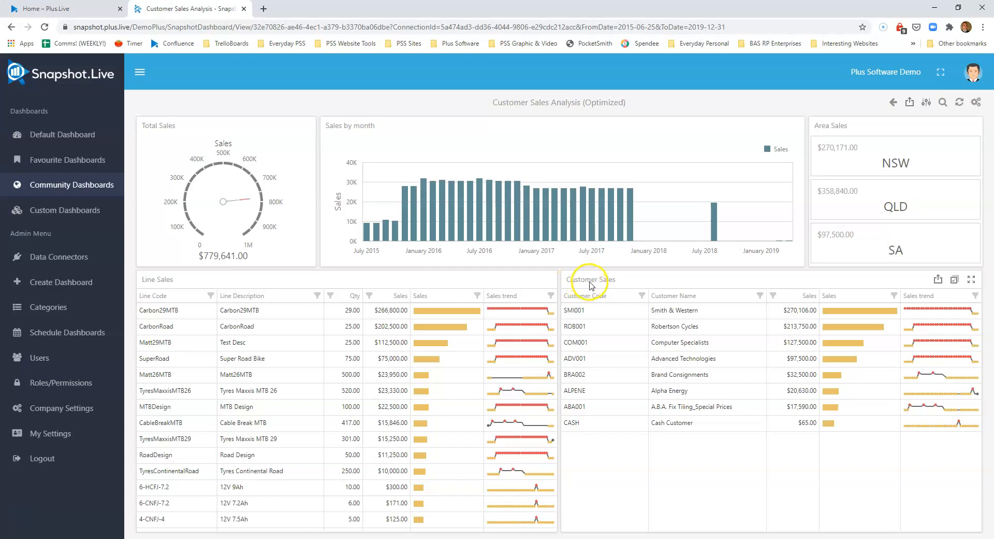
Maximize the Total Sales gauge to inspect it, and restore it to its normal size.
{"action": "mouse_move", "coordinate": [590, 209]}
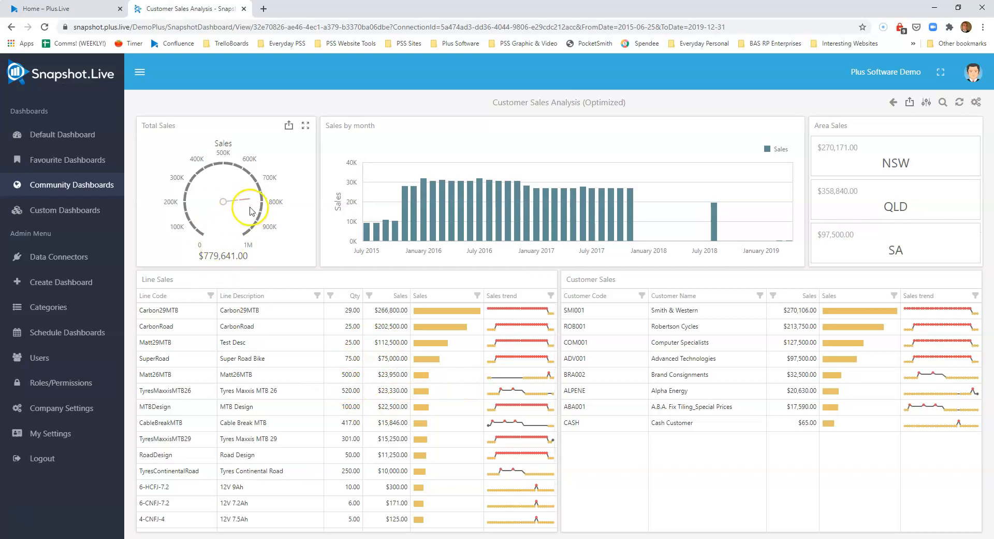
{"action": "left_click", "coordinate": [306, 126]}
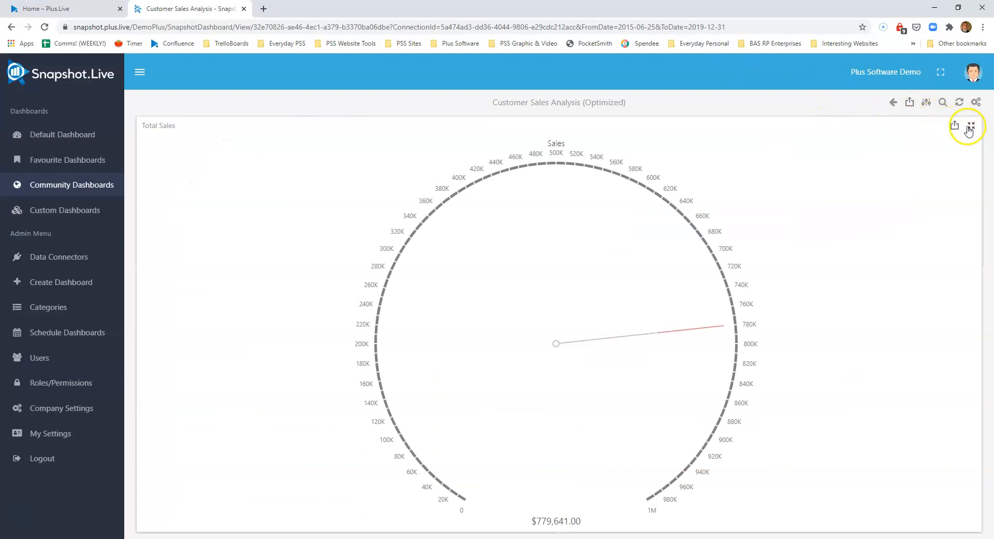
{"action": "left_click", "coordinate": [970, 126]}
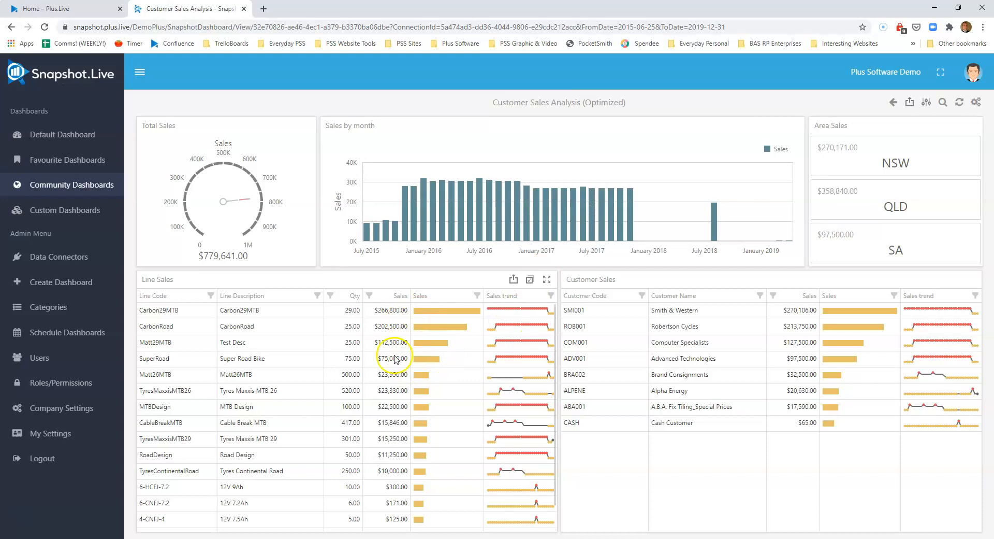
Filter the dashboard by March 2017 and by the customer Smith & Western in turn, clearing each filter after viewing.
{"action": "left_click", "coordinate": [554, 236]}
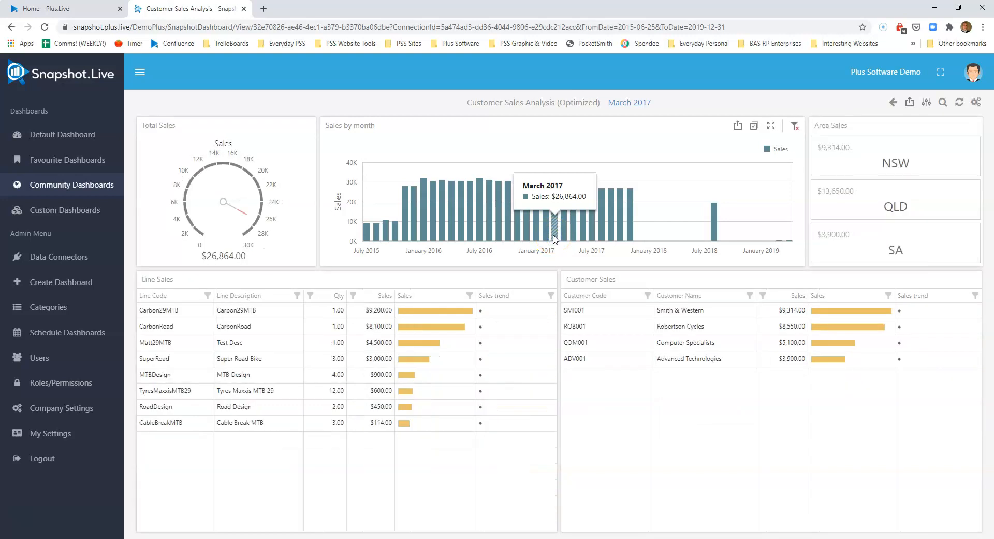
{"action": "left_click", "coordinate": [794, 129]}
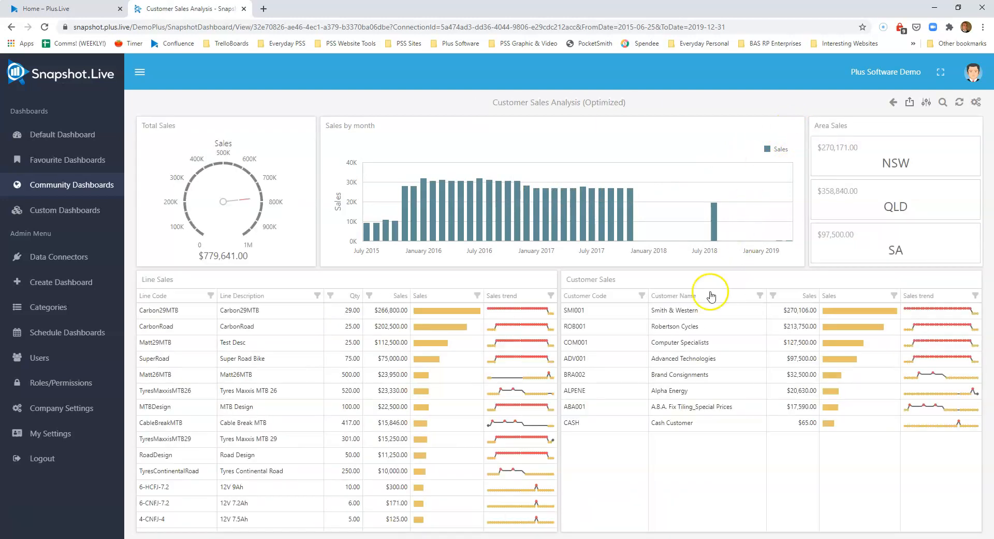
{"action": "left_click", "coordinate": [686, 311]}
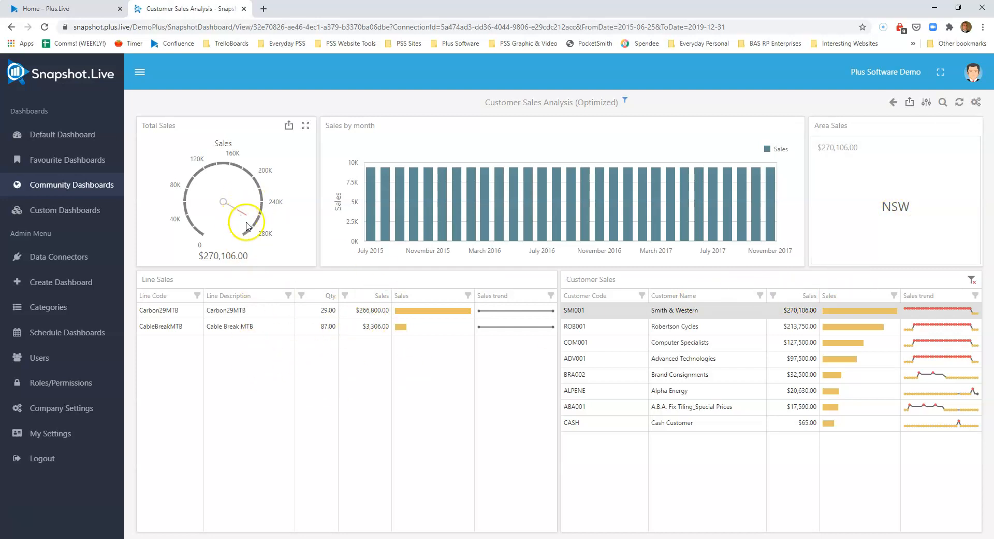
{"action": "left_click", "coordinate": [973, 281]}
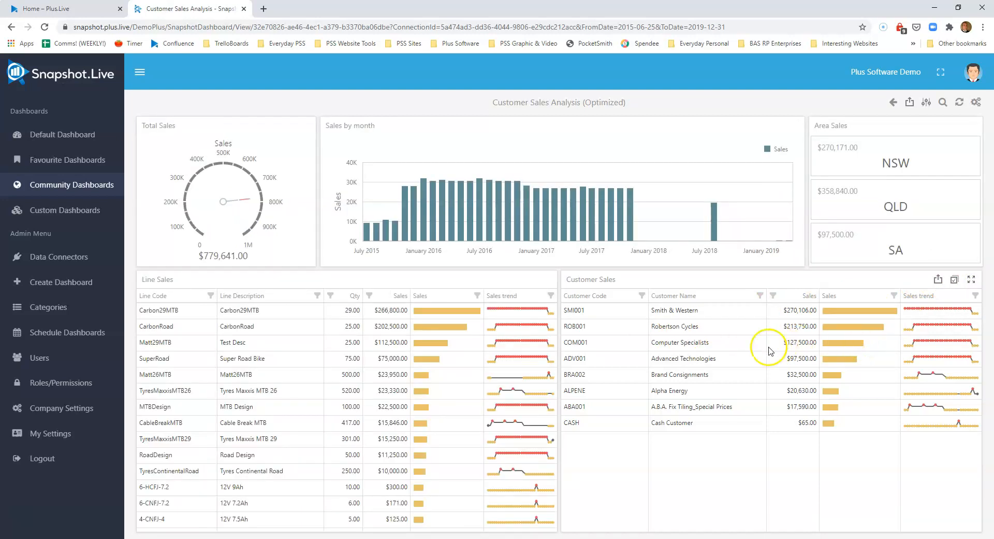
Check the Customer Name filter choices without applying any, and sort the Line Sales grid by sales value ascending.
{"action": "left_click", "coordinate": [760, 296]}
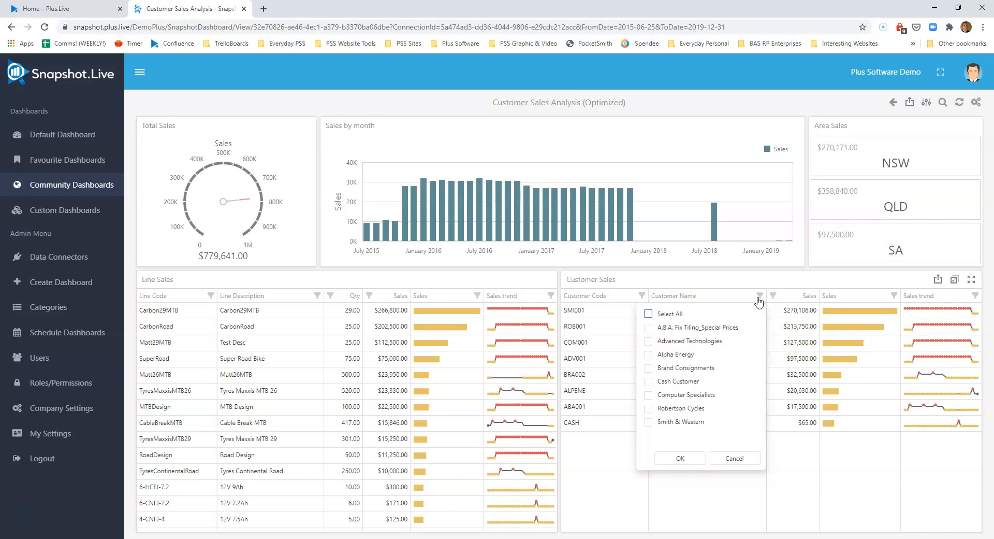
{"action": "left_click", "coordinate": [677, 288]}
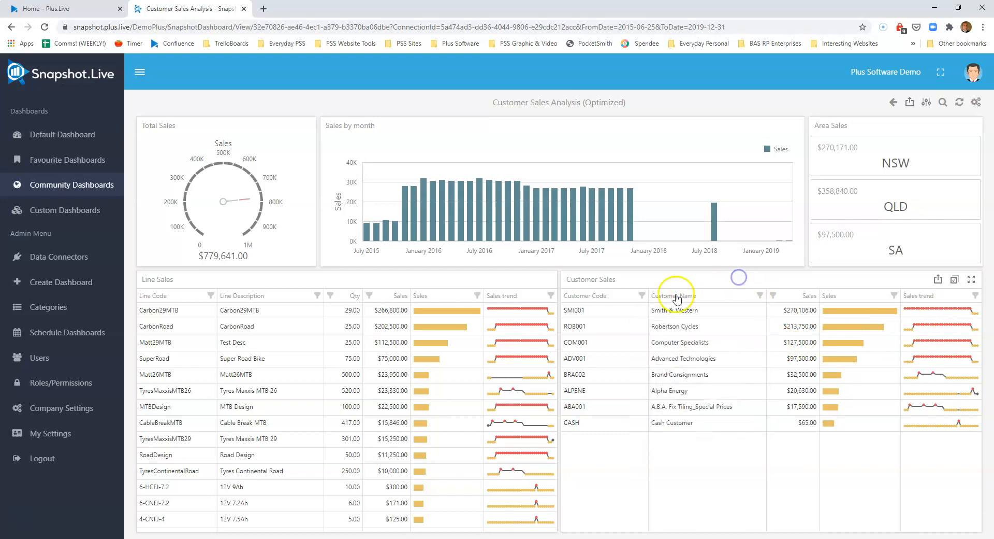
{"action": "left_click", "coordinate": [398, 297]}
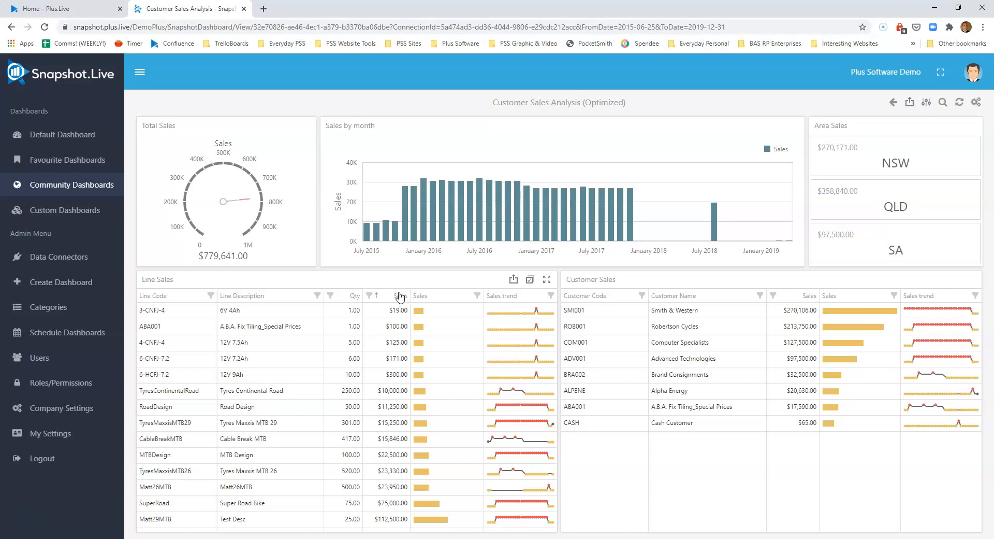
View the dashboard's export formats and its date parameters, closing the parameters without changing them.
{"action": "left_click", "coordinate": [909, 105]}
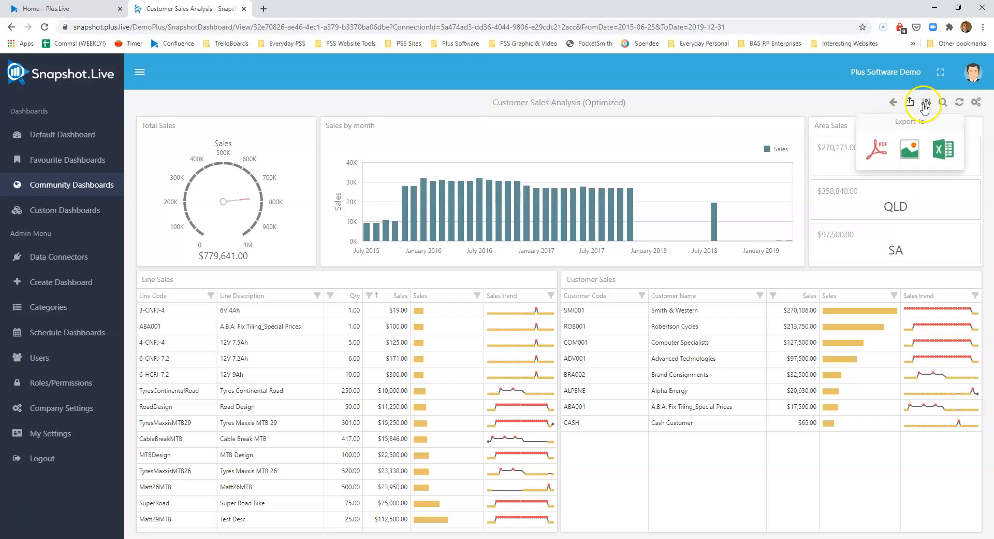
{"action": "left_click", "coordinate": [925, 106]}
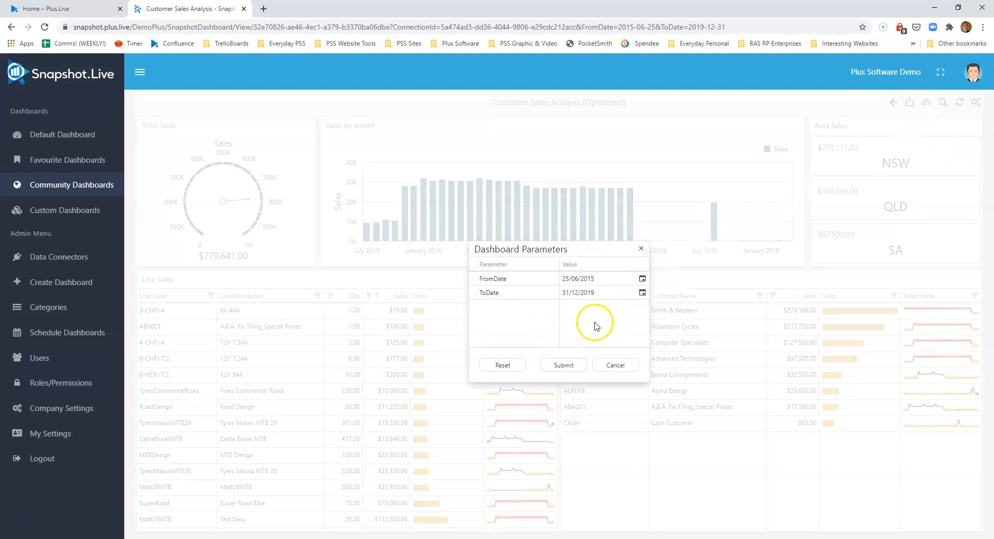
{"action": "left_click", "coordinate": [597, 278]}
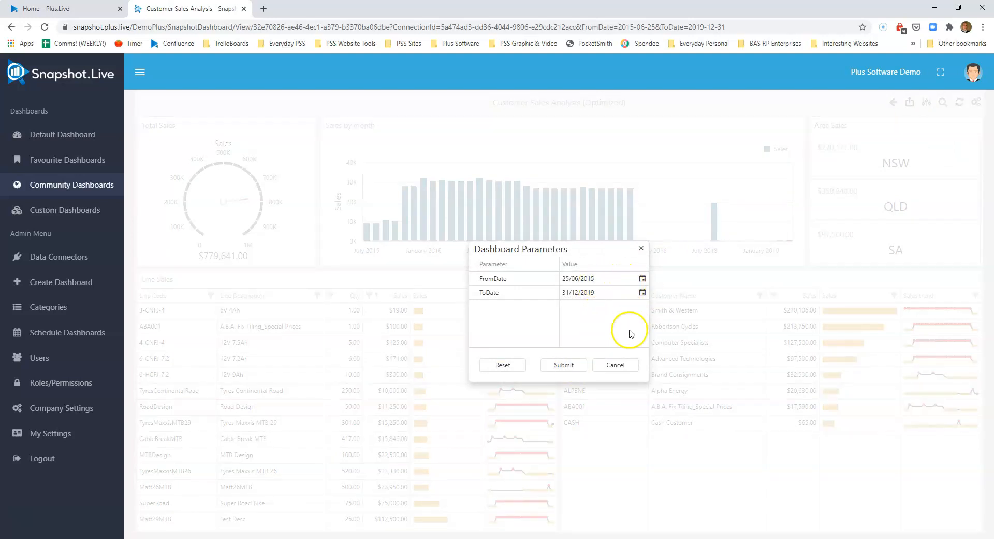
{"action": "left_click", "coordinate": [619, 363]}
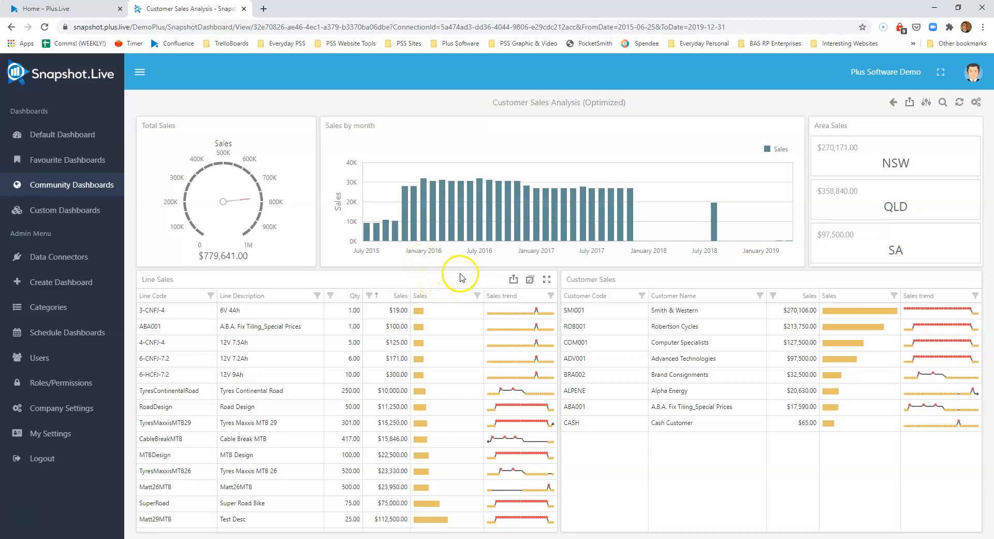
{"action": "left_click", "coordinate": [25, 518]}
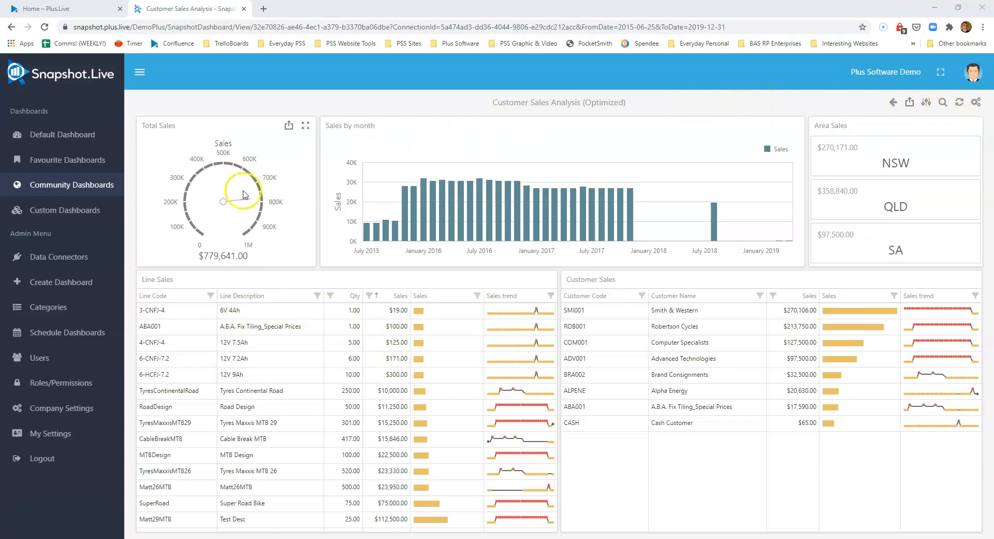
{"action": "left_click", "coordinate": [53, 336]}
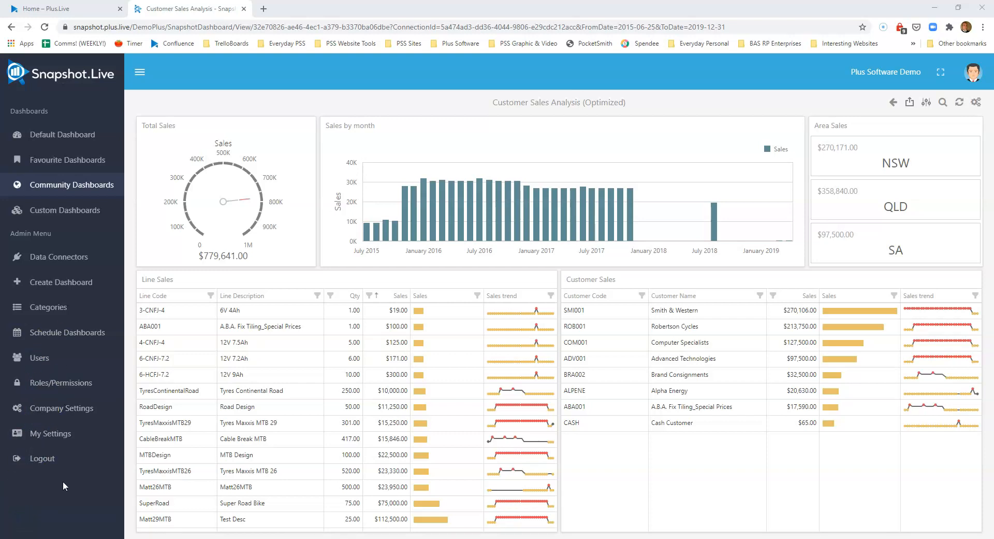
List the community dashboards of the Demo-Sybiz-Vision connection under Vision.Net.
{"action": "left_click", "coordinate": [76, 190]}
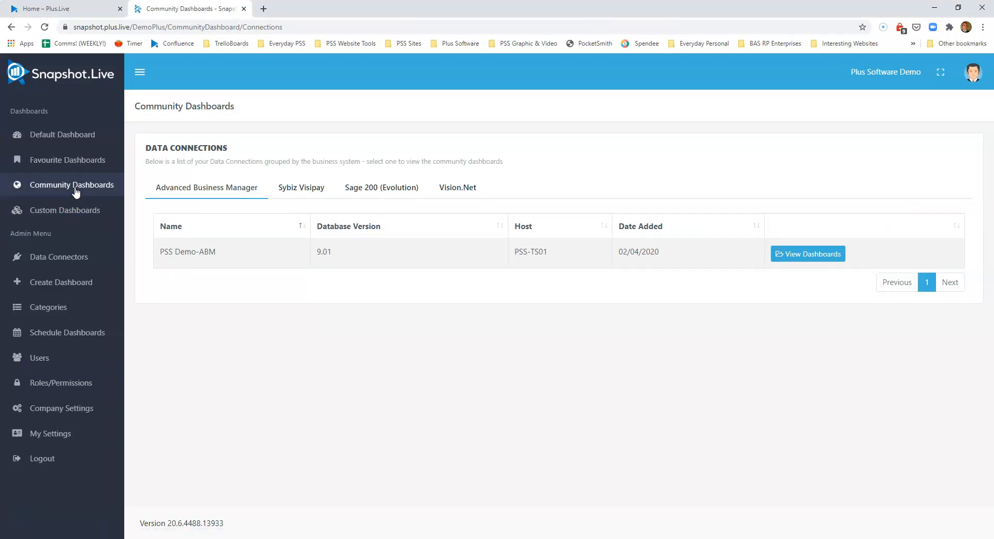
{"action": "left_click", "coordinate": [458, 191]}
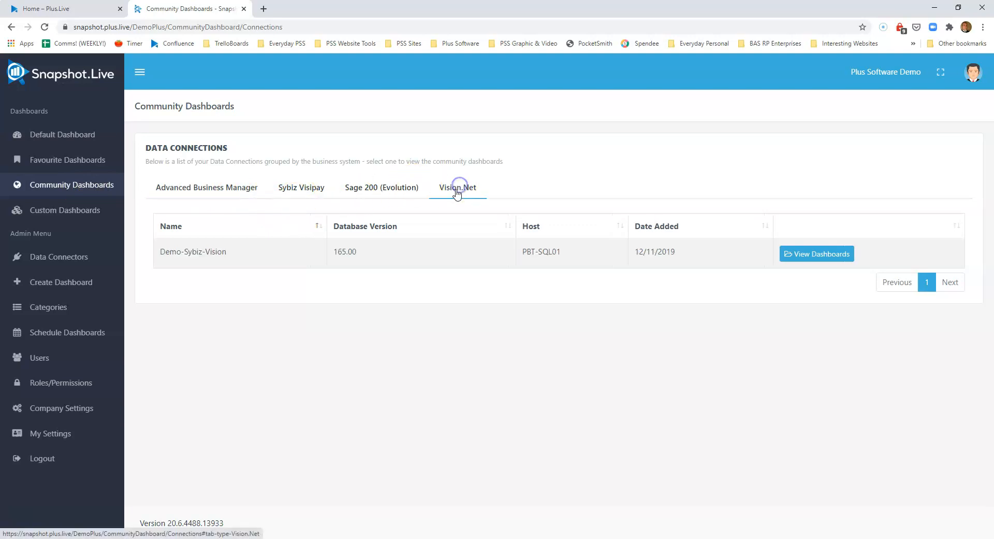
{"action": "left_click", "coordinate": [803, 256]}
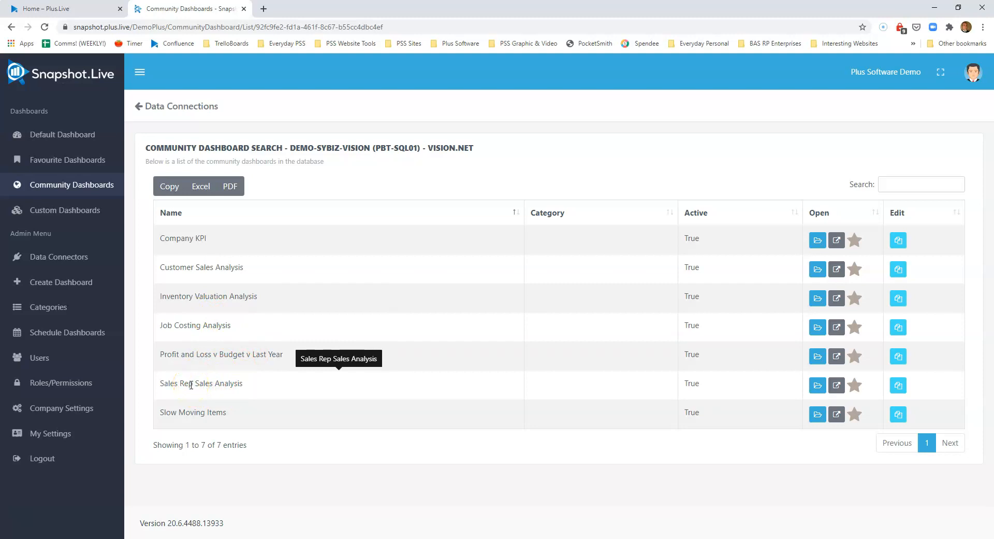
Copy the Sales Rep Sales Analysis dashboard, name the copy "Sales Rep Sales Analysis WEBINAR" and save it.
{"action": "left_click_drag", "start_coordinate": [158, 384], "coordinate": [237, 394]}
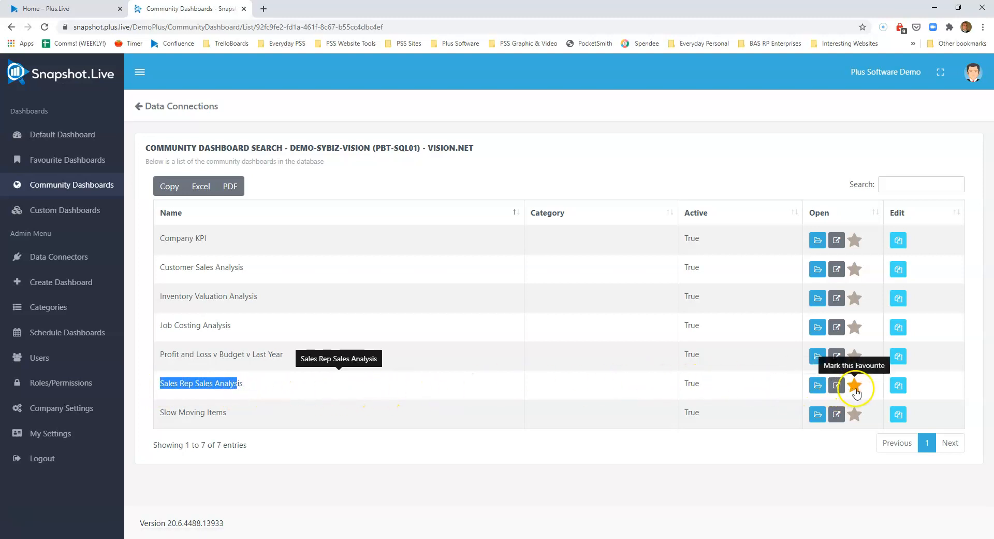
{"action": "left_click", "coordinate": [898, 387]}
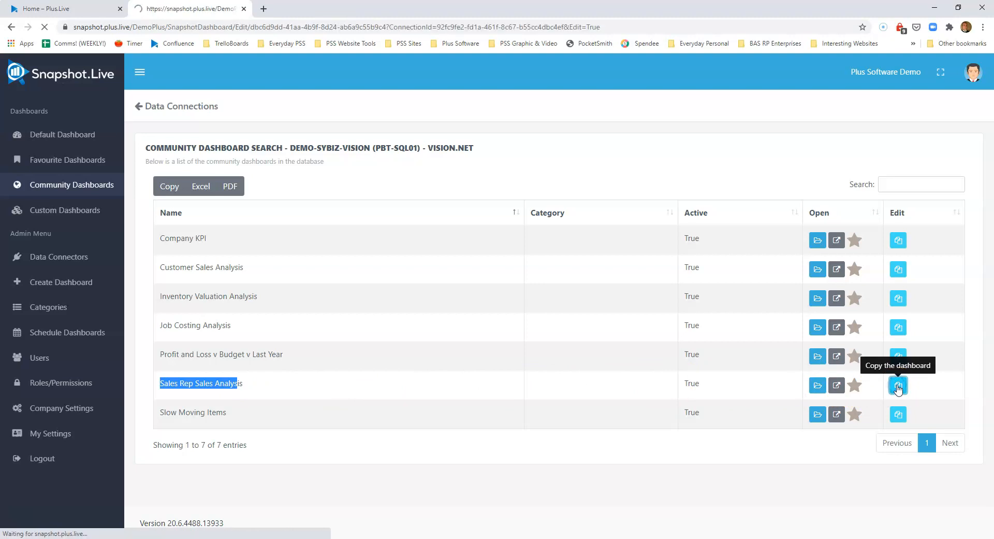
{"action": "left_click", "coordinate": [434, 223]}
{"action": "type", "text": "WEBINAR"}
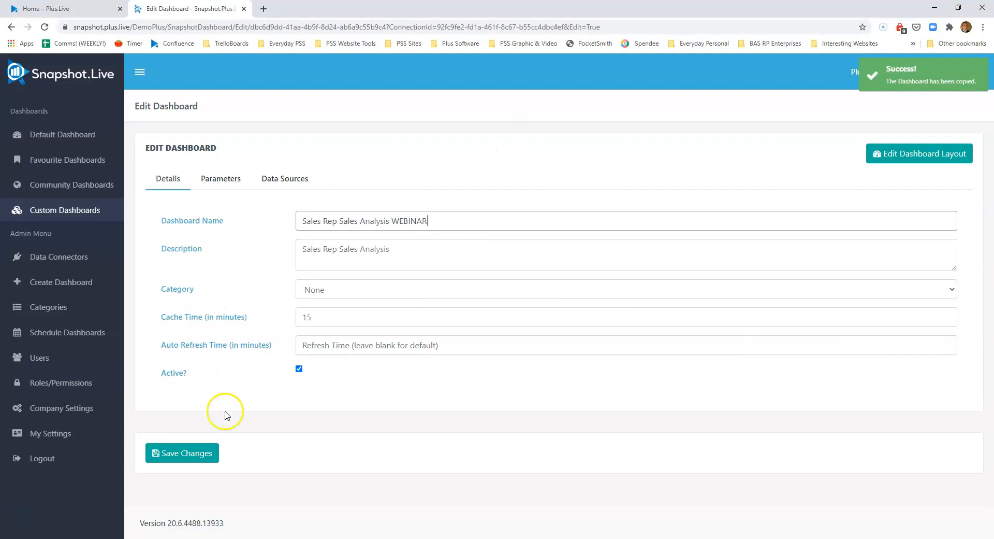
{"action": "left_click", "coordinate": [196, 452]}
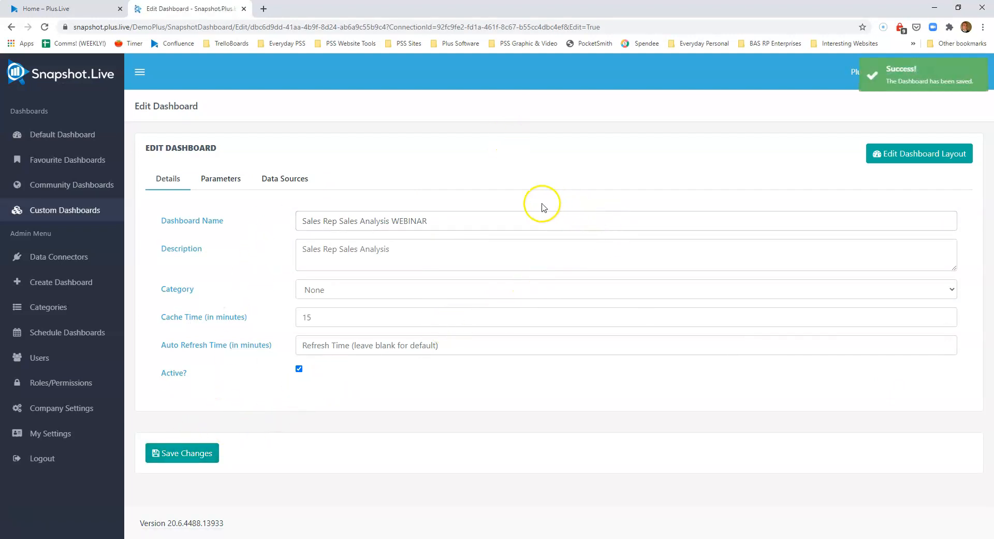
Open the copied dashboard's layout for editing with dates from 01/01/2015 to 31/12/2019.
{"action": "left_click", "coordinate": [904, 155]}
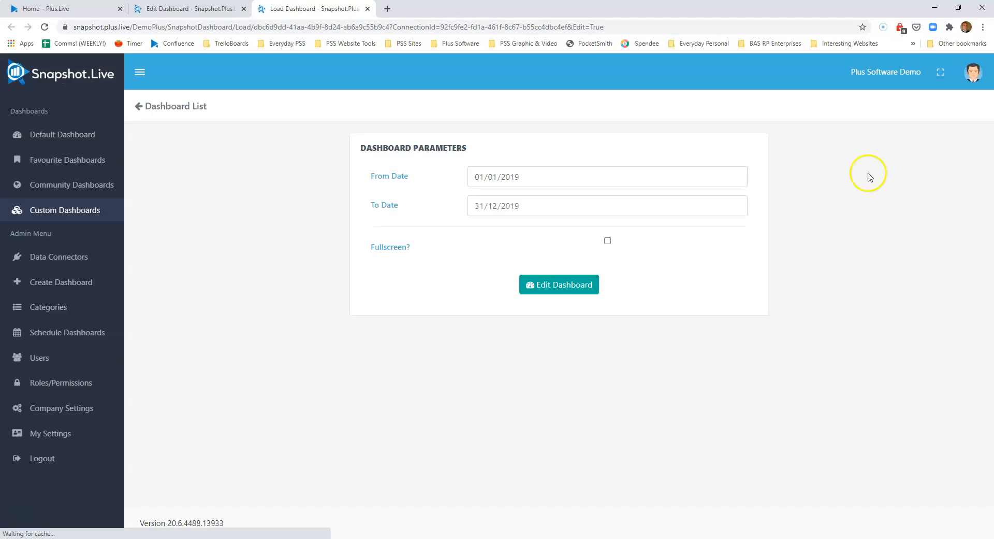
{"action": "left_click", "coordinate": [522, 179]}
{"action": "double_click", "coordinate": [511, 182]}
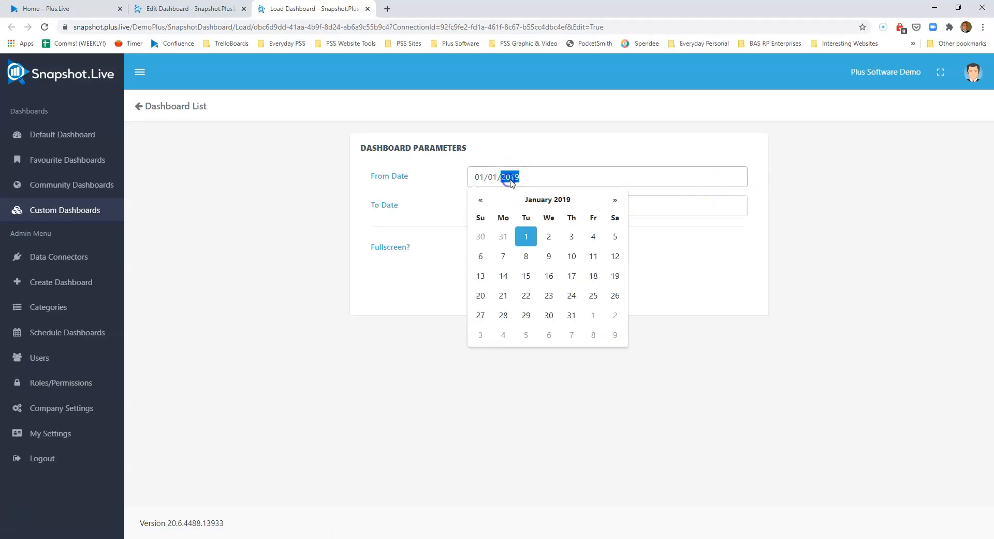
{"action": "type", "text": "2015"}
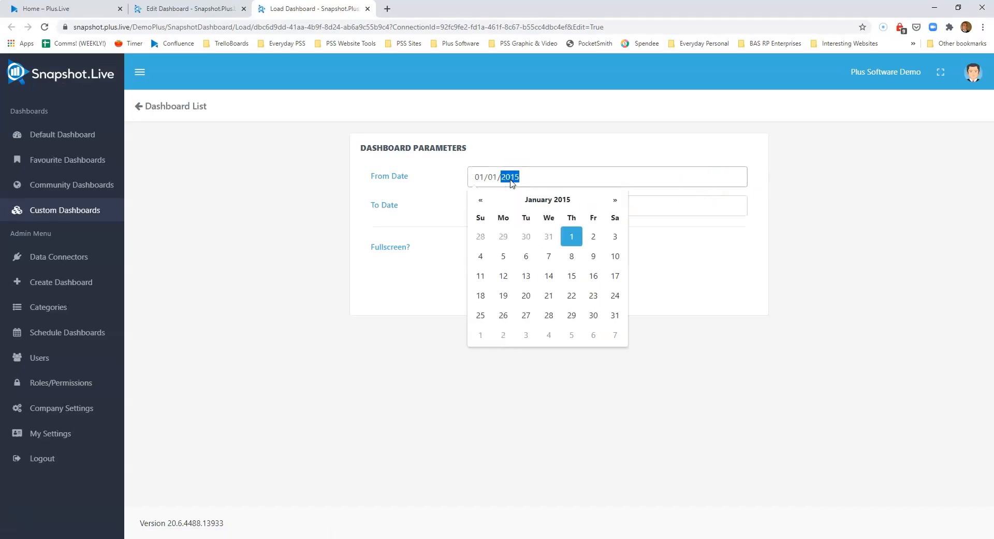
{"action": "left_click", "coordinate": [421, 225]}
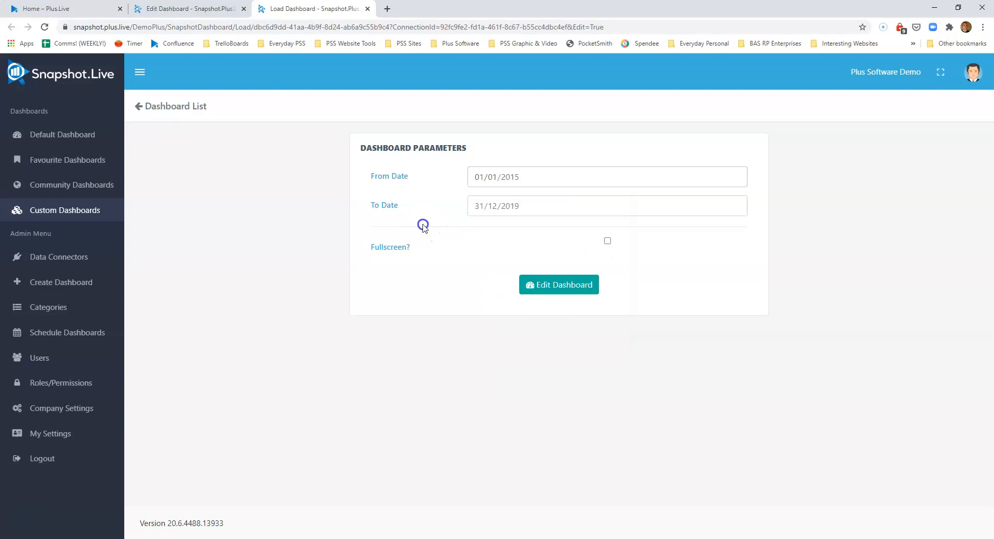
{"action": "left_click", "coordinate": [558, 287]}
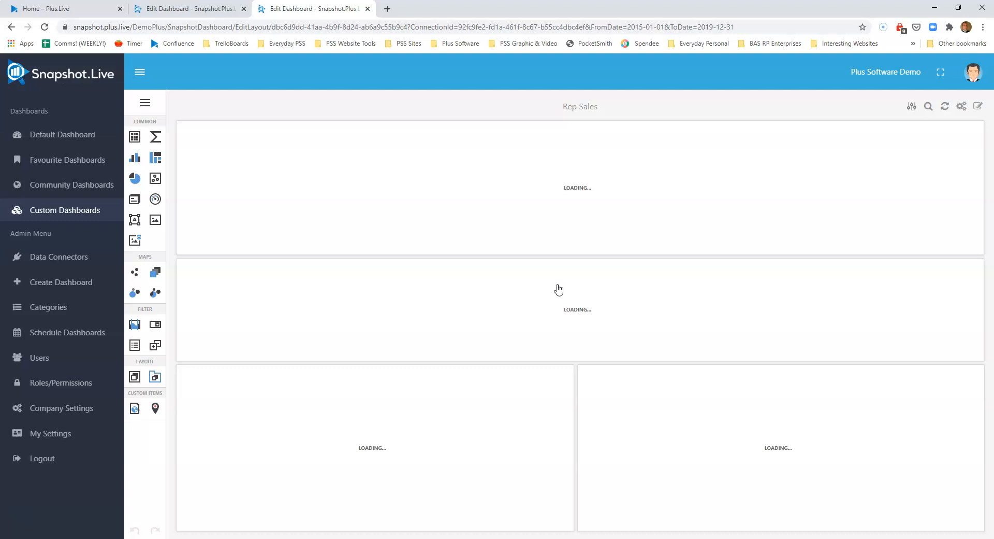
Delete the Rep Sales gauges and move the Customer Sales grid into a full-width row above the Sales by date chart.
{"action": "left_click", "coordinate": [542, 289]}
{"action": "left_click", "coordinate": [509, 214]}
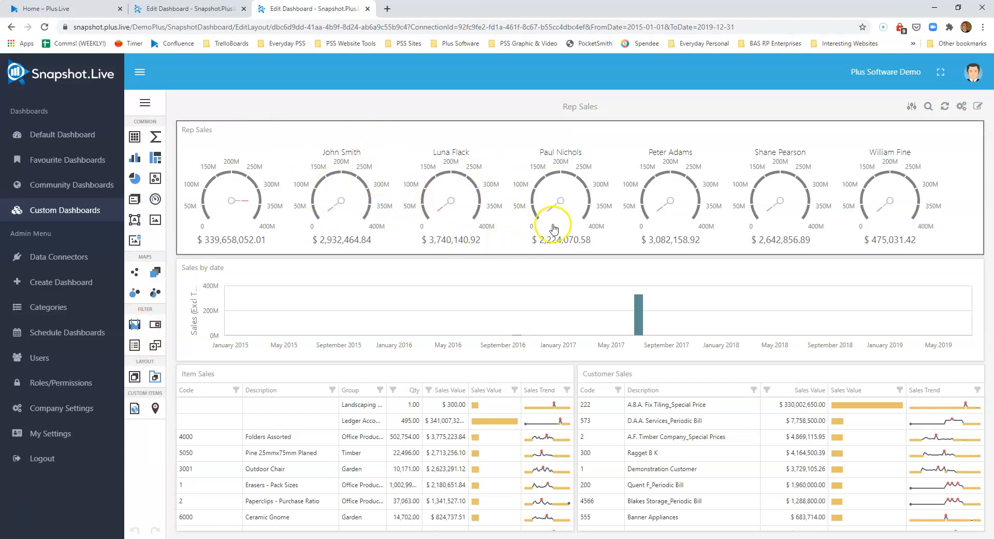
{"action": "left_click", "coordinate": [518, 211]}
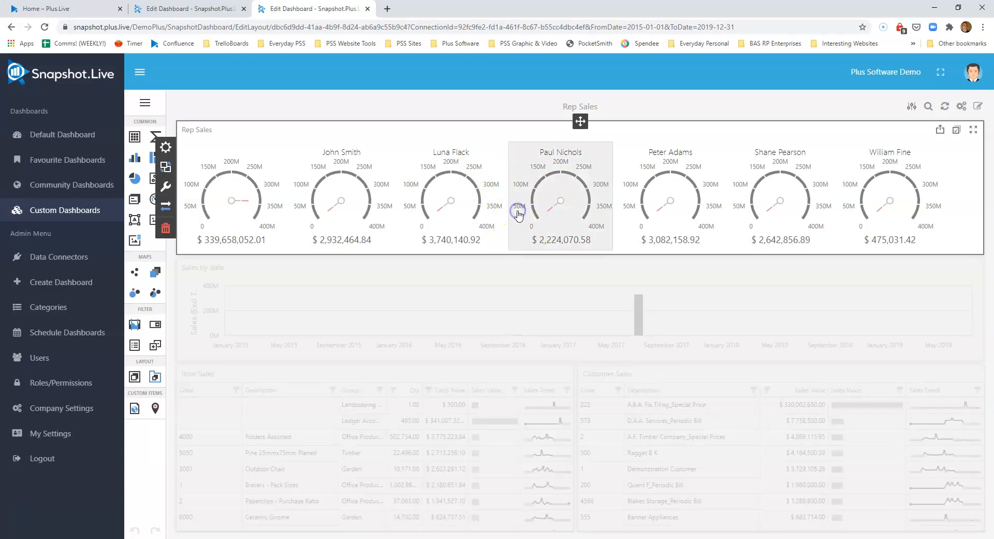
{"action": "left_click", "coordinate": [166, 229]}
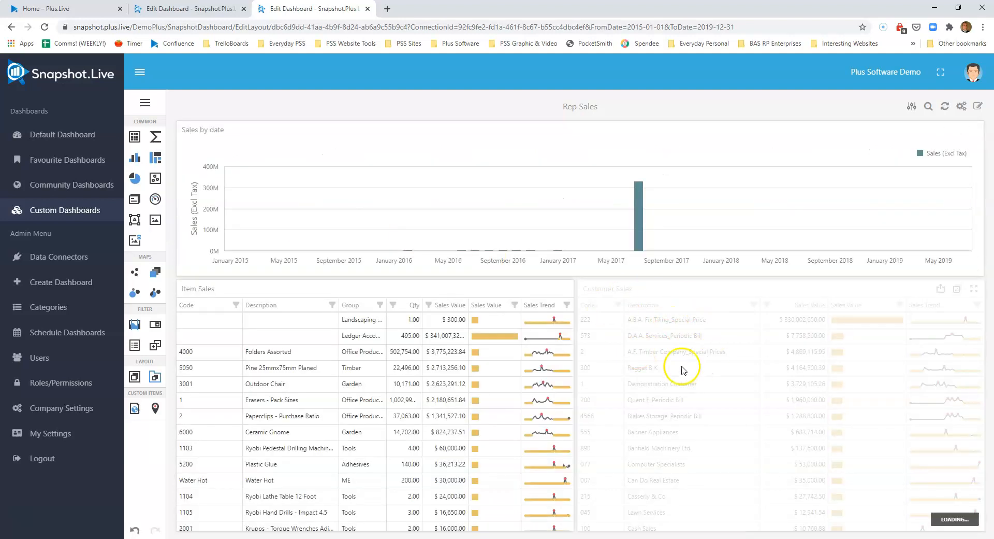
{"action": "left_click", "coordinate": [752, 290]}
{"action": "left_click_drag", "start_coordinate": [780, 280], "coordinate": [263, 134]}
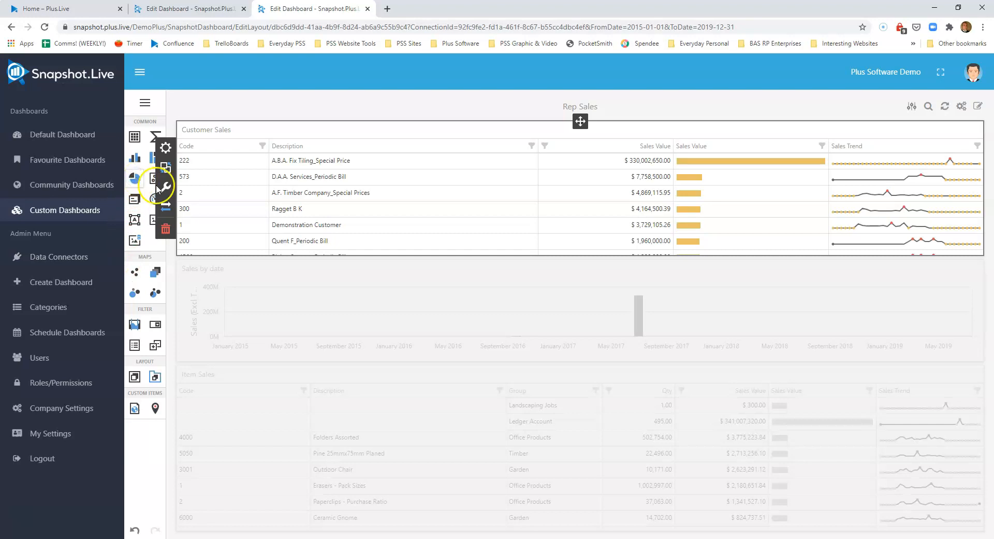
Add empty pie items beside the Item Sales grid and beside the Customer Sales grid.
{"action": "left_click", "coordinate": [263, 278]}
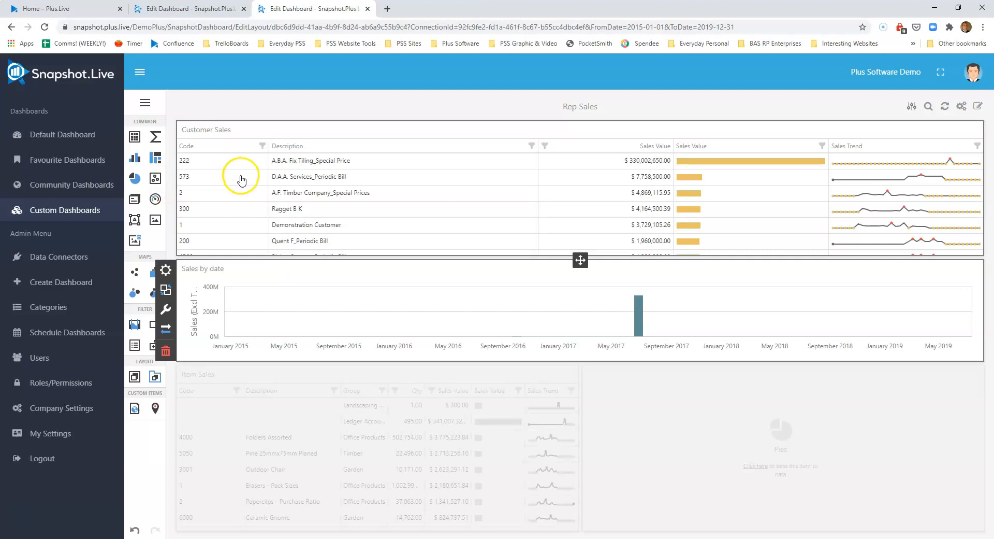
{"action": "left_click", "coordinate": [134, 177]}
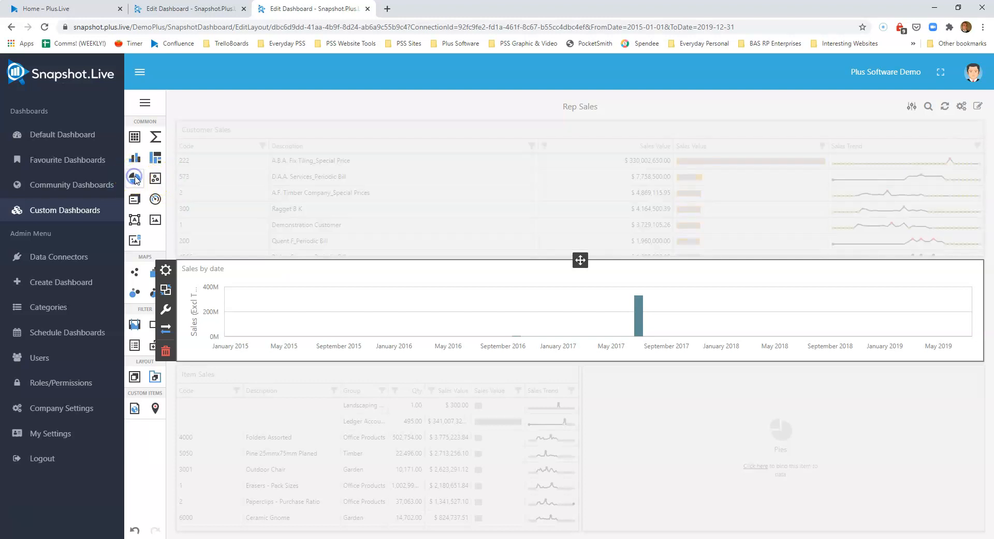
{"action": "left_click", "coordinate": [409, 206]}
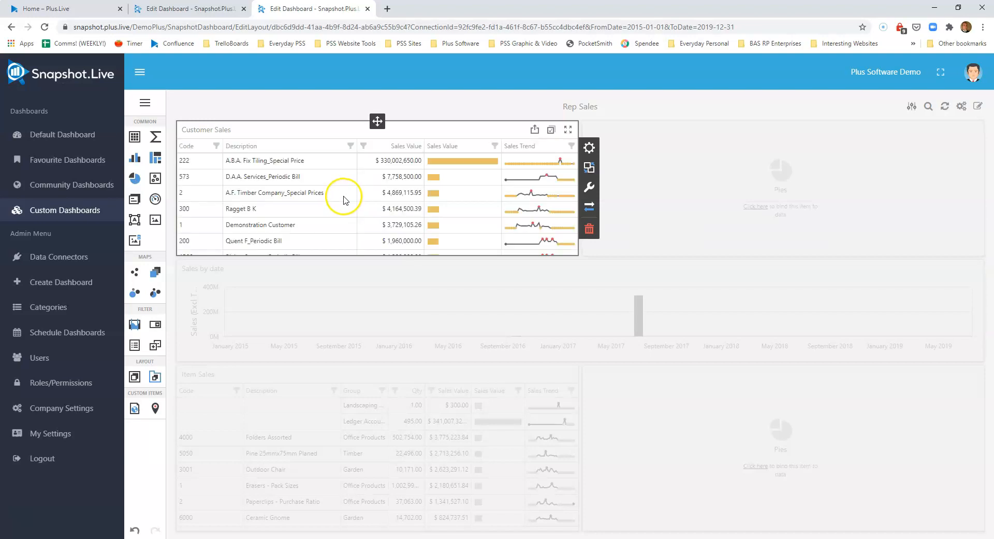
Look over the binding, interactivity, options and conversion tools of the pie beside the Customer Sales grid.
{"action": "left_click", "coordinate": [733, 207]}
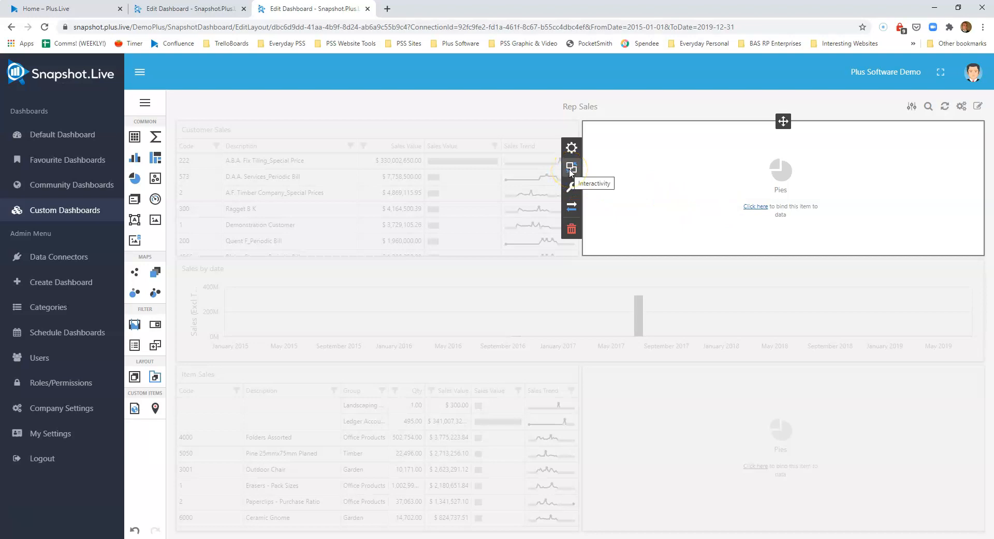
{"action": "left_click", "coordinate": [572, 149]}
{"action": "left_click", "coordinate": [572, 187]}
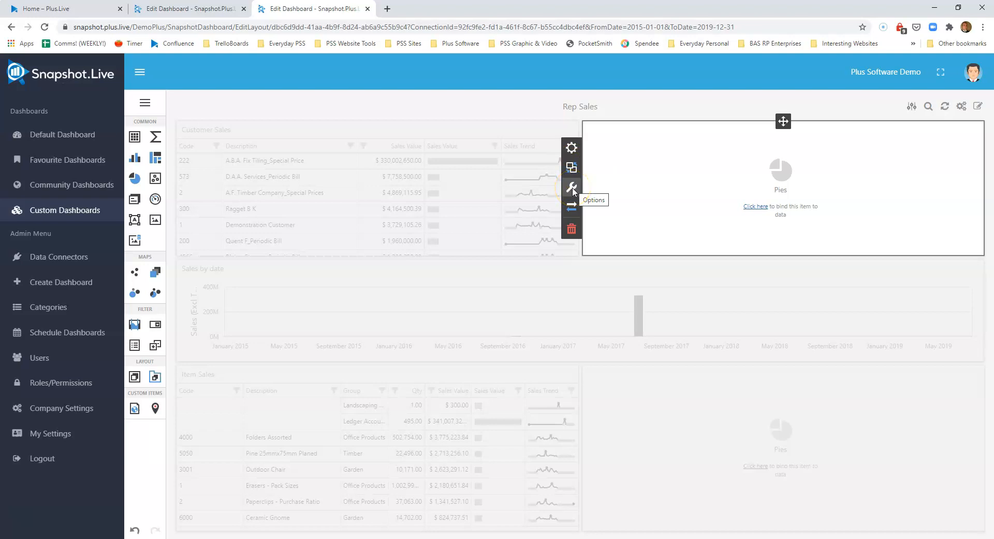
{"action": "left_click", "coordinate": [573, 208]}
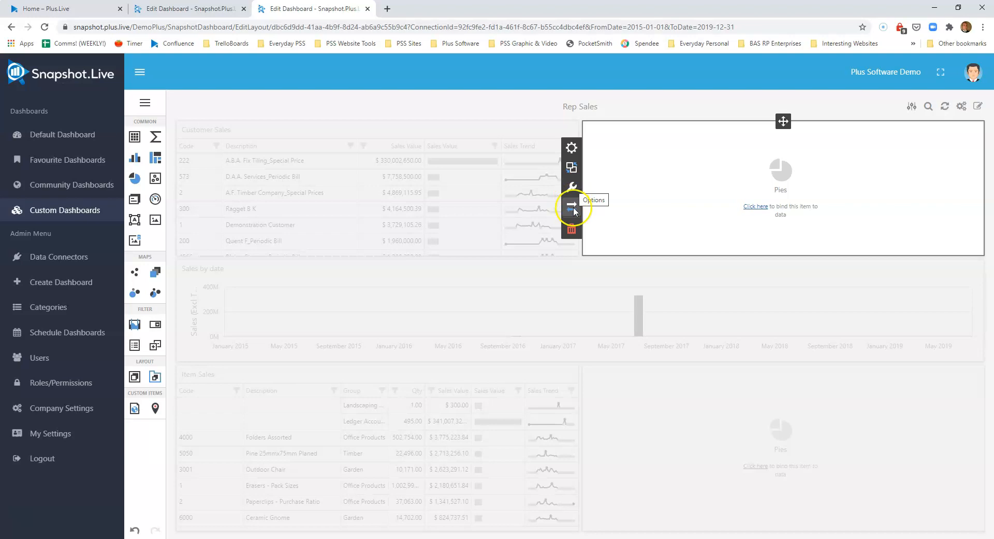
Bind the value of the pie beside Customer Sales to CreatedOn after trying CreditLimit, and close its binding settings.
{"action": "left_click", "coordinate": [572, 148]}
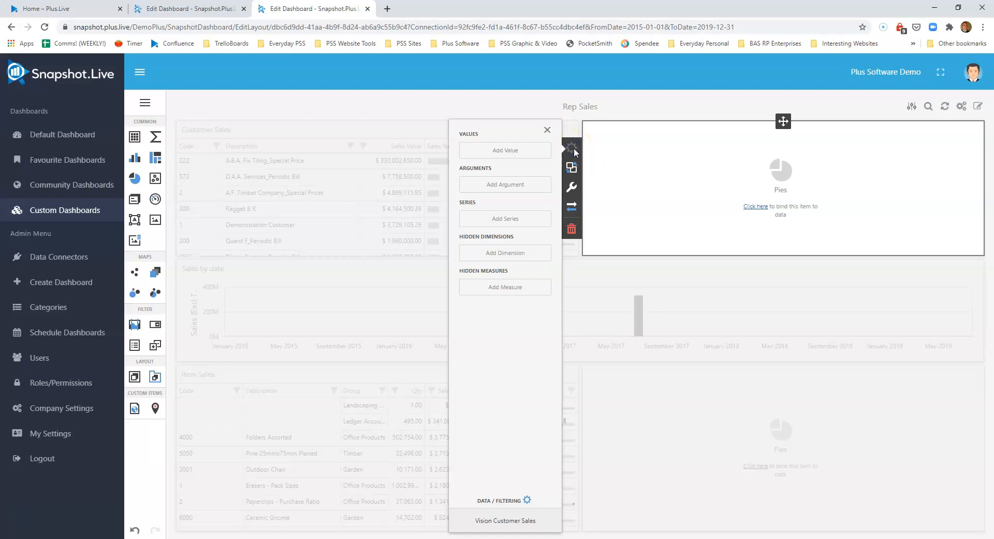
{"action": "left_click", "coordinate": [522, 151]}
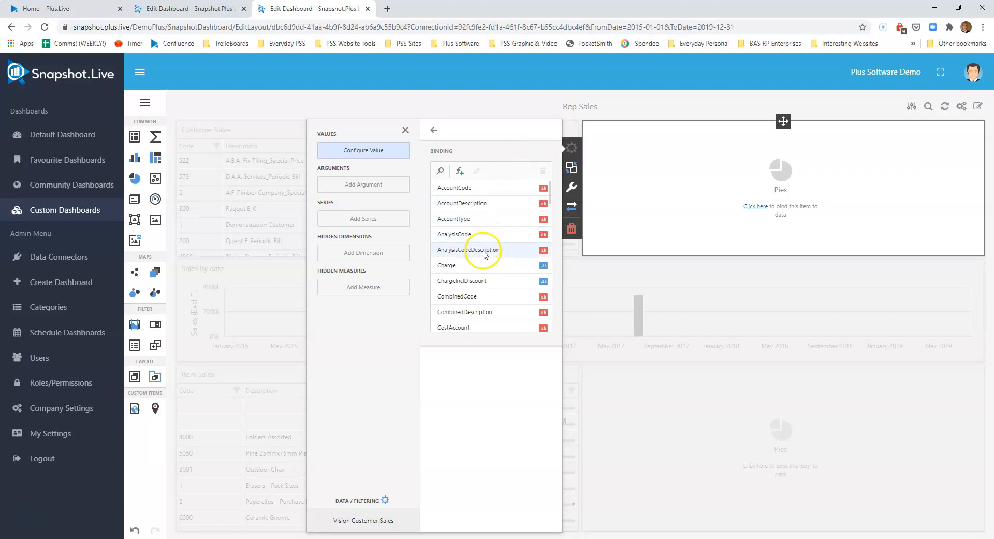
{"action": "scroll", "coordinate": [484, 291], "scroll_direction": "down", "scroll_amount": 1}
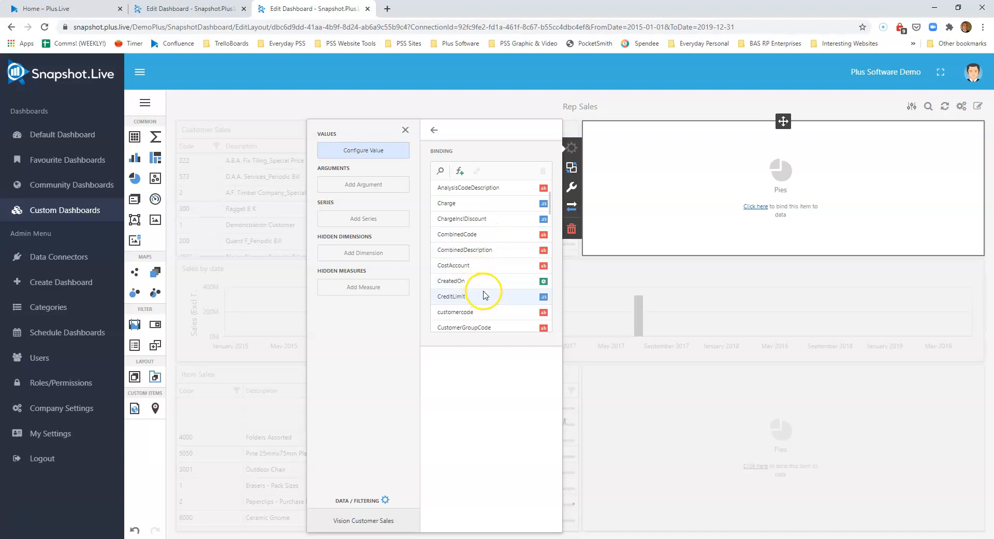
{"action": "left_click", "coordinate": [463, 299]}
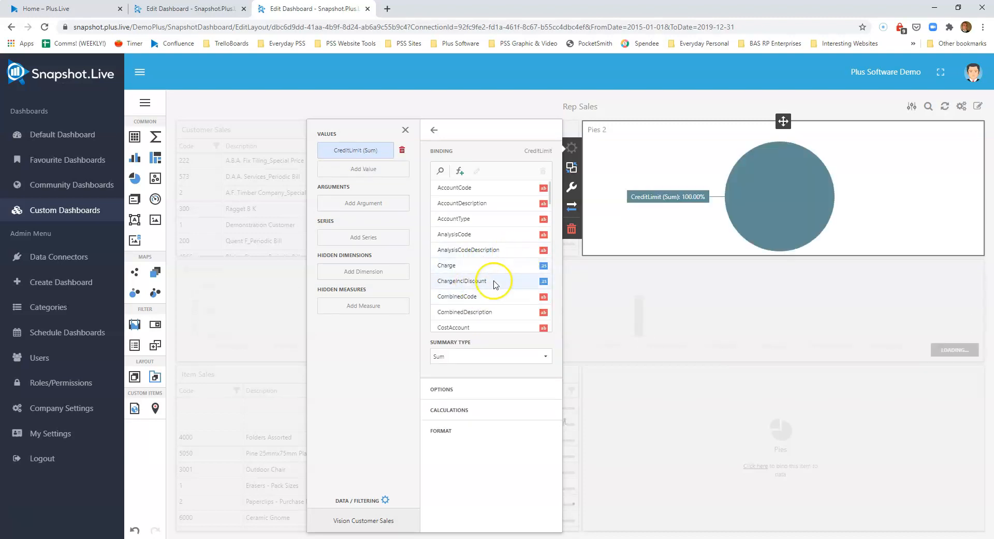
{"action": "scroll", "coordinate": [492, 291], "scroll_direction": "down", "scroll_amount": 1}
{"action": "left_click", "coordinate": [462, 281]}
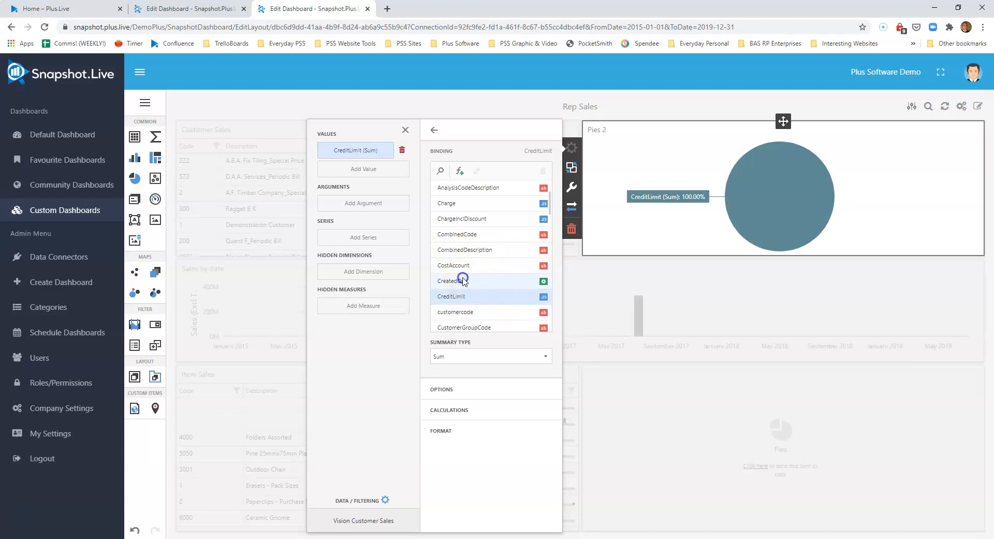
{"action": "mouse_move", "coordinate": [786, 196]}
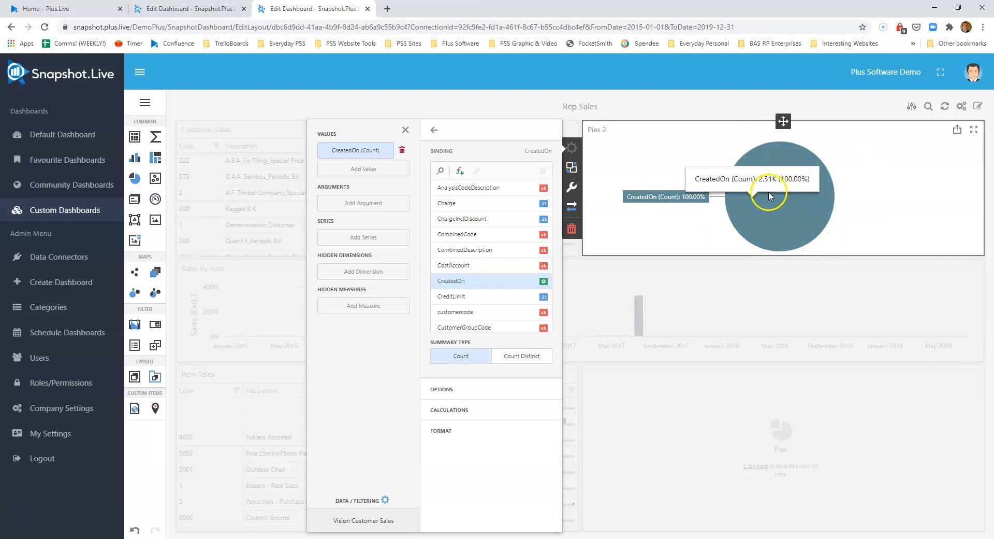
{"action": "left_click", "coordinate": [387, 78]}
Save the edited dashboard and go to the Sales Rep Sales Analysis WEBINAR entry in the custom dashboards list.
{"action": "left_click", "coordinate": [146, 106]}
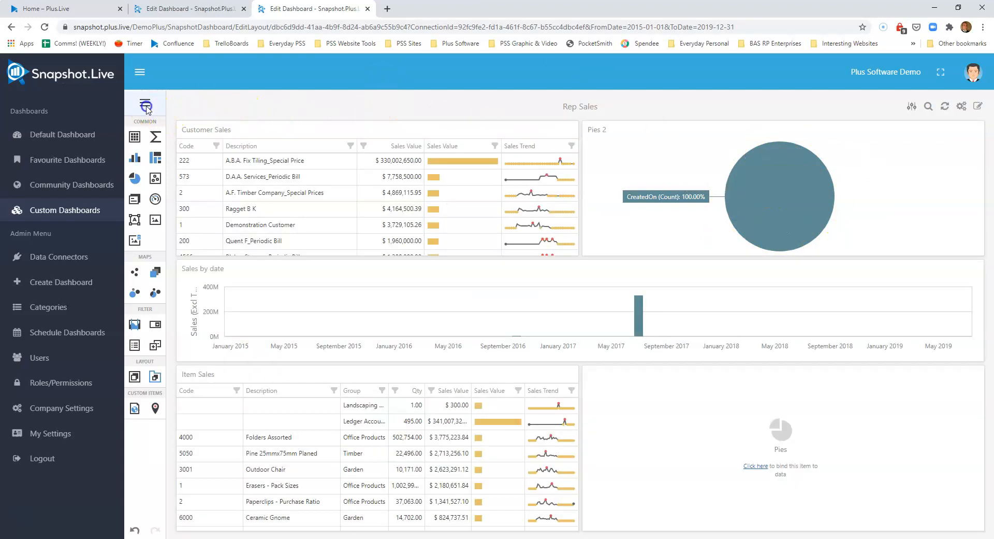
{"action": "left_click", "coordinate": [147, 127]}
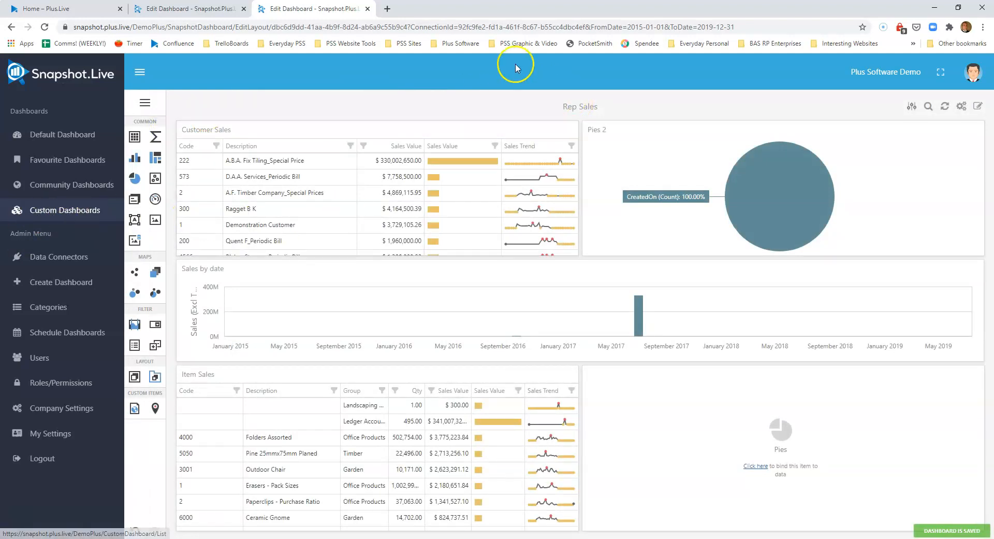
{"action": "left_click", "coordinate": [76, 188]}
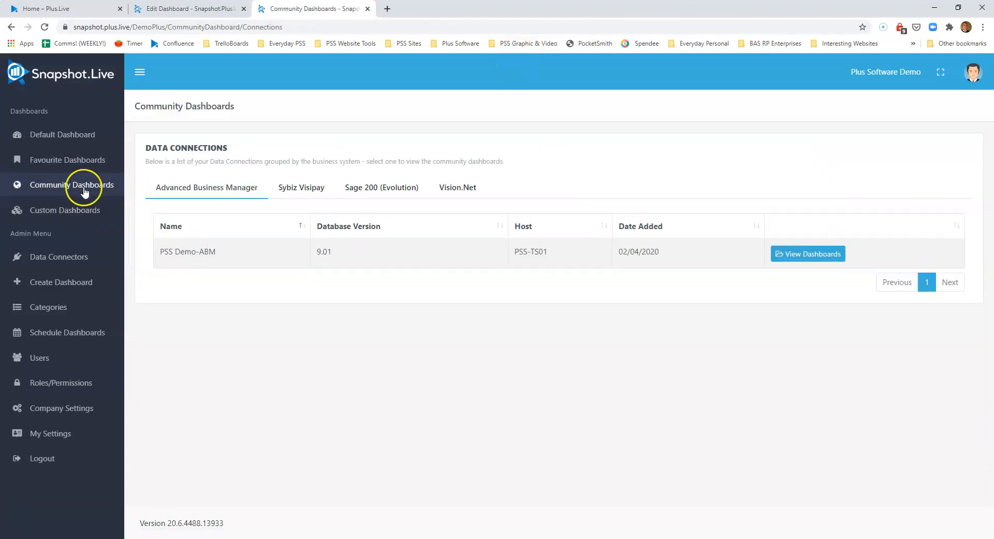
{"action": "left_click", "coordinate": [79, 210]}
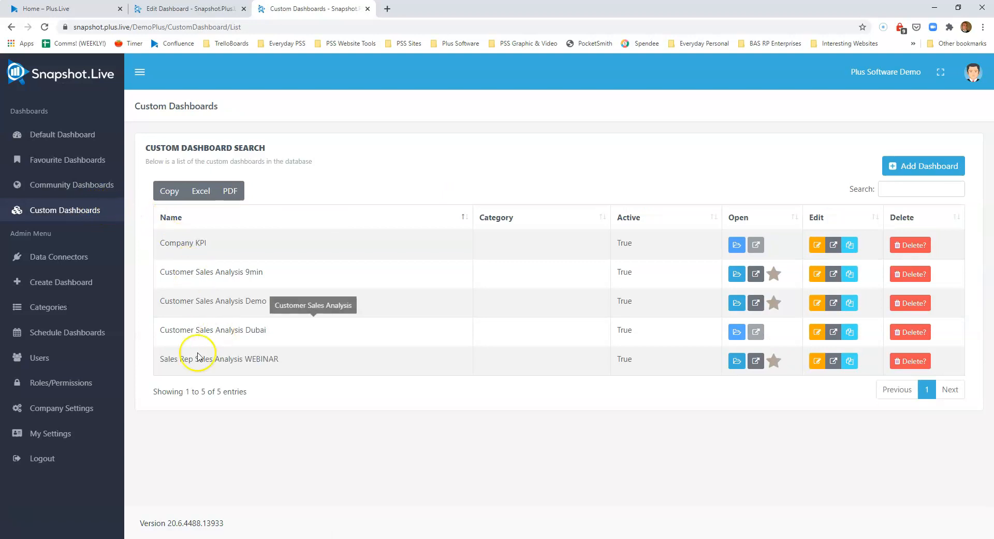
{"action": "left_click_drag", "start_coordinate": [159, 358], "coordinate": [291, 363]}
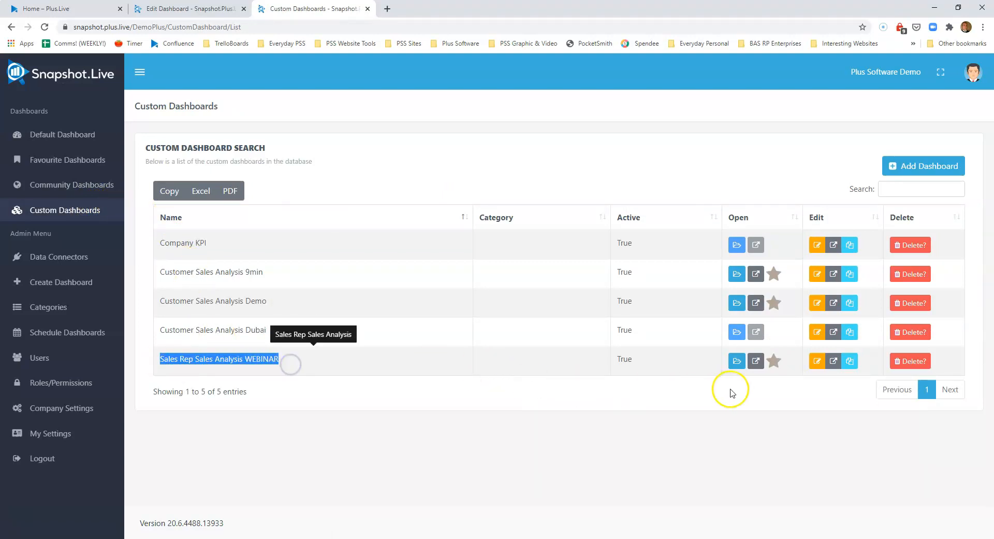
Open the Sales Rep Sales Analysis WEBINAR dashboard and run it with From Date 01/01/2015.
{"action": "left_click", "coordinate": [737, 361]}
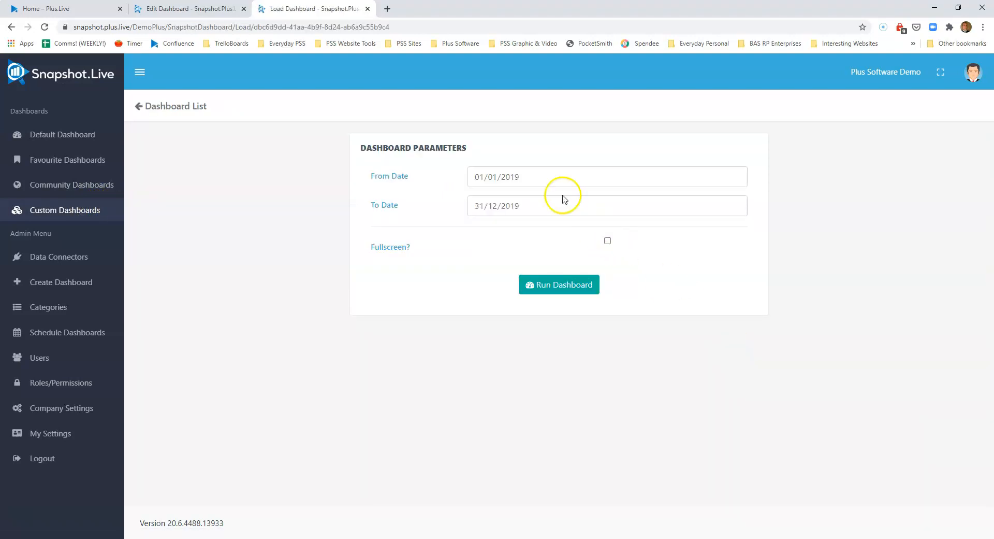
{"action": "left_click", "coordinate": [517, 176]}
{"action": "left_click", "coordinate": [517, 176]}
{"action": "type", "text": "2"}
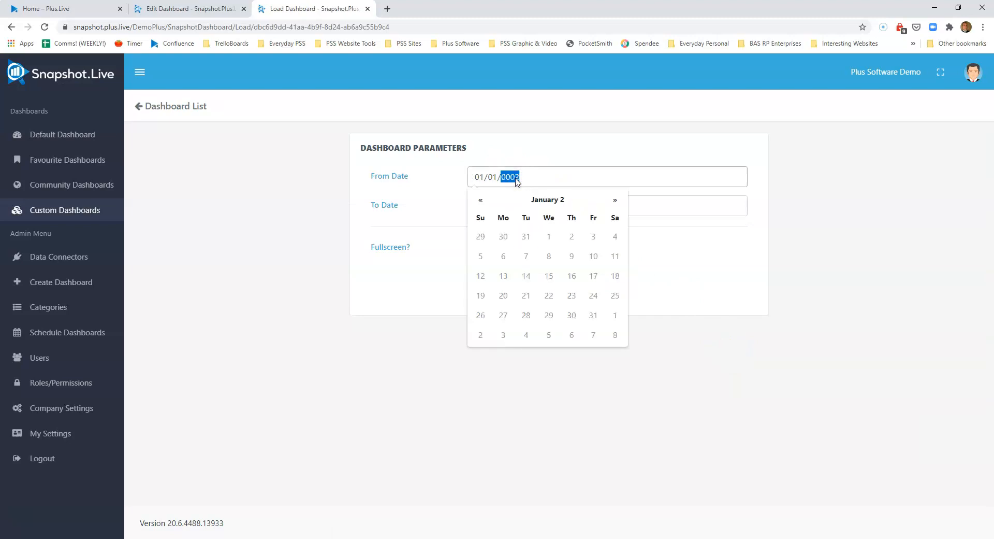
{"action": "type", "text": "015"}
{"action": "key", "text": "Tab"}
{"action": "left_click", "coordinate": [428, 284]}
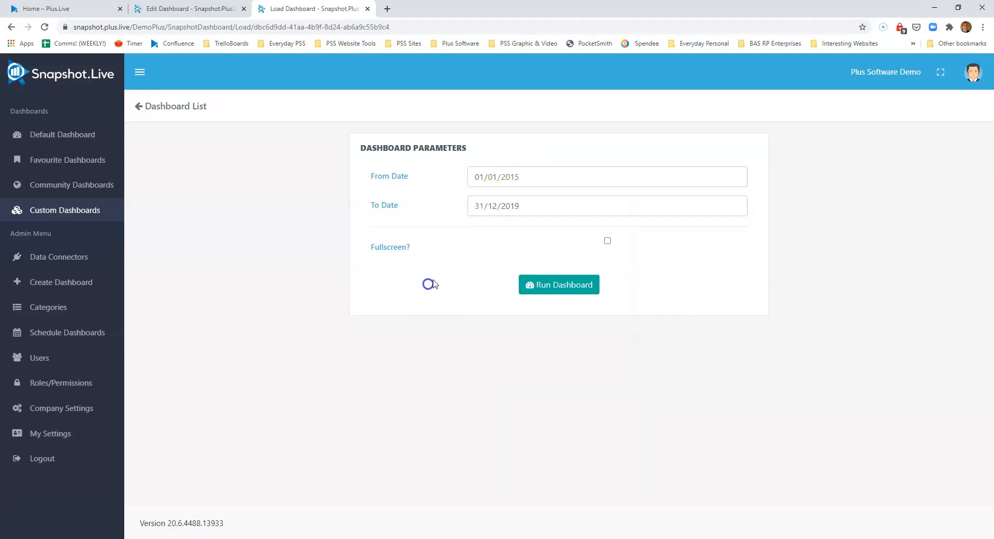
{"action": "left_click", "coordinate": [585, 287]}
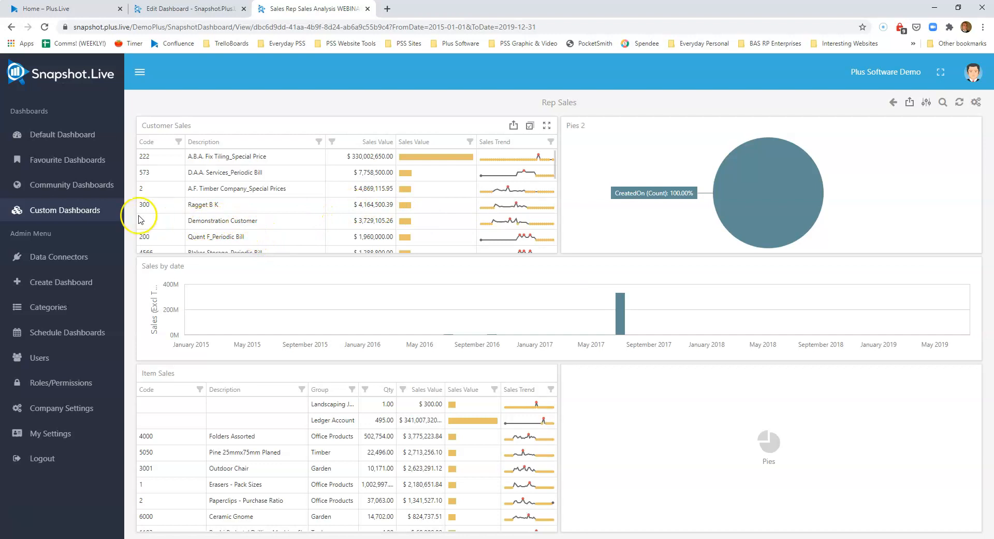
Start a new dashboard and look over the data source settings and SQL query field, closing them without adding a source.
{"action": "left_click", "coordinate": [21, 516]}
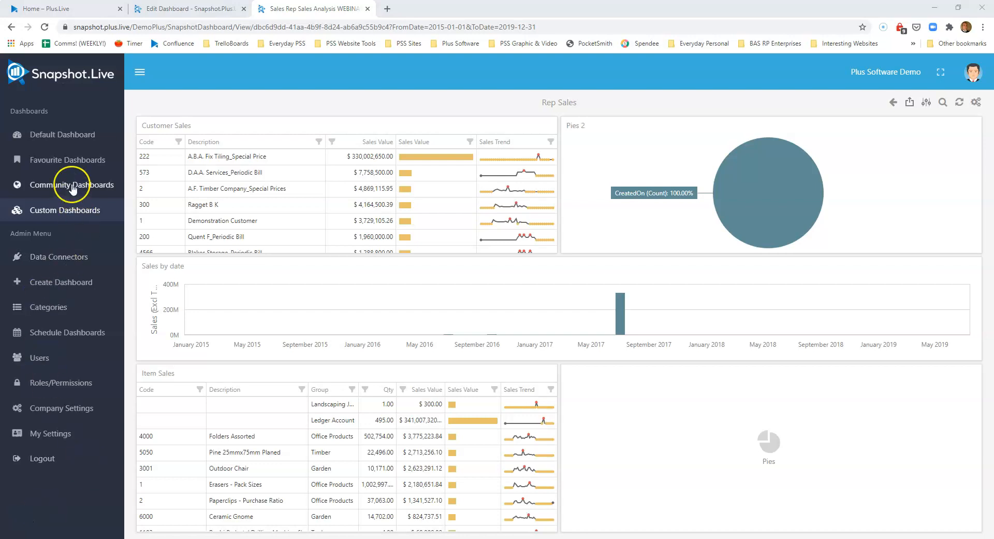
{"action": "left_click", "coordinate": [69, 283]}
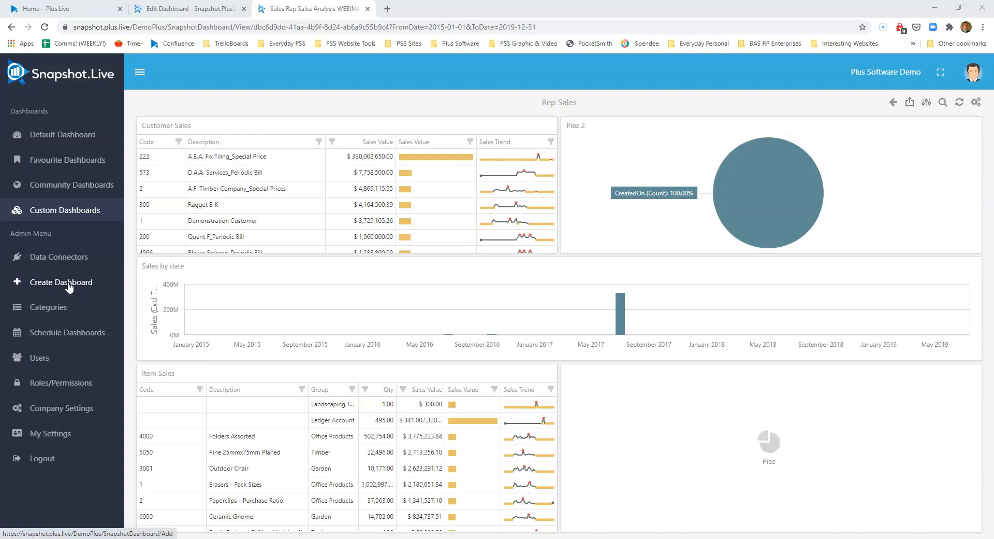
{"action": "left_click", "coordinate": [67, 287]}
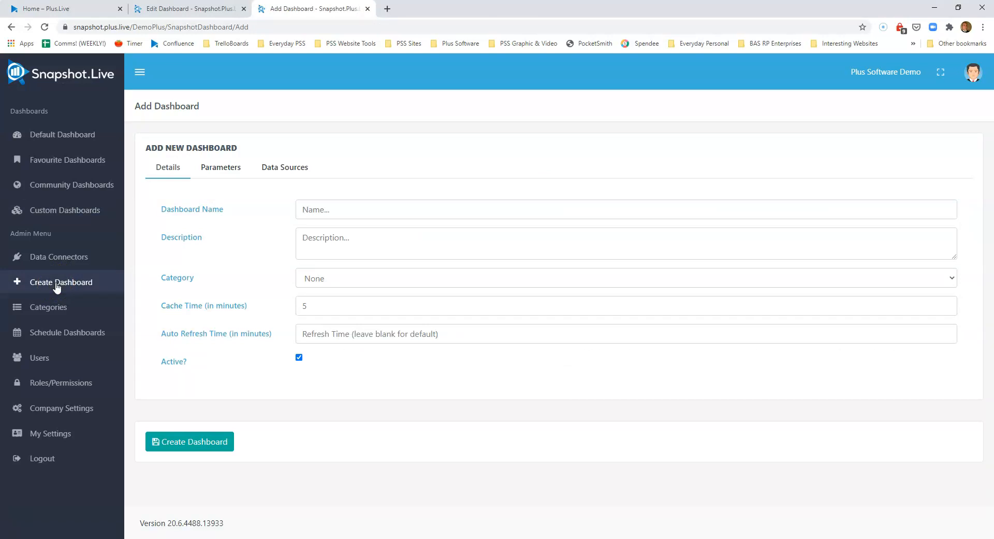
{"action": "left_click", "coordinate": [276, 172]}
{"action": "left_click", "coordinate": [199, 197]}
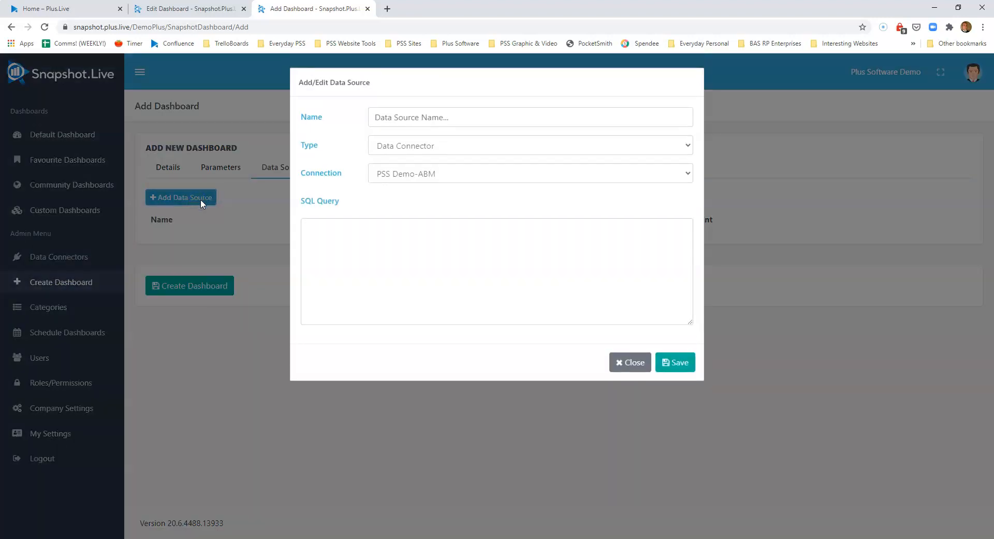
{"action": "left_click", "coordinate": [305, 231]}
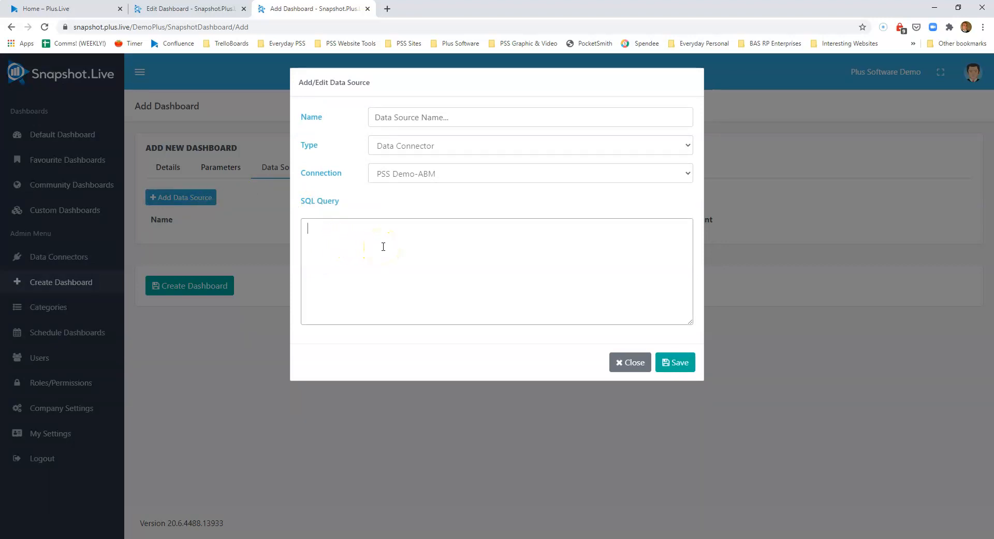
{"action": "left_click", "coordinate": [636, 363]}
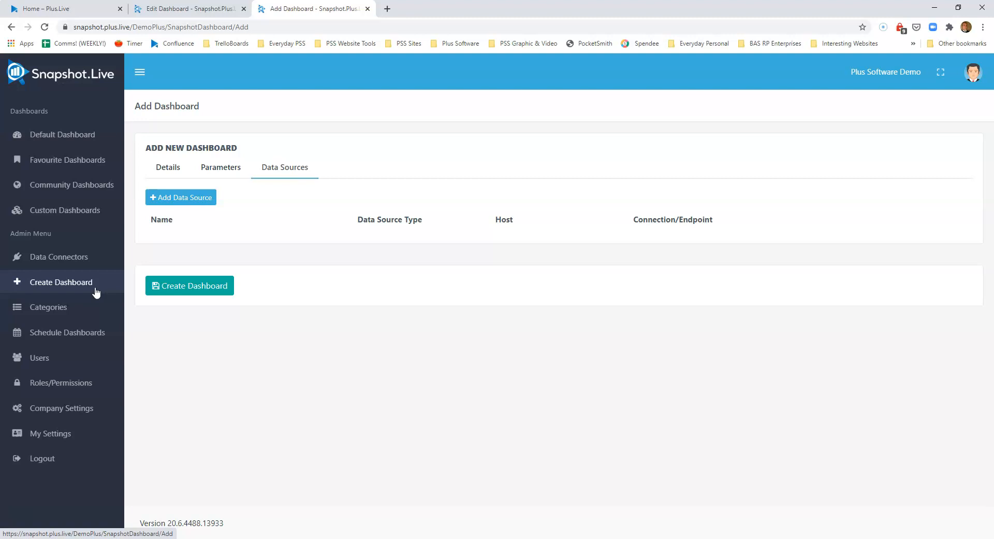
{"action": "left_click", "coordinate": [96, 292]}
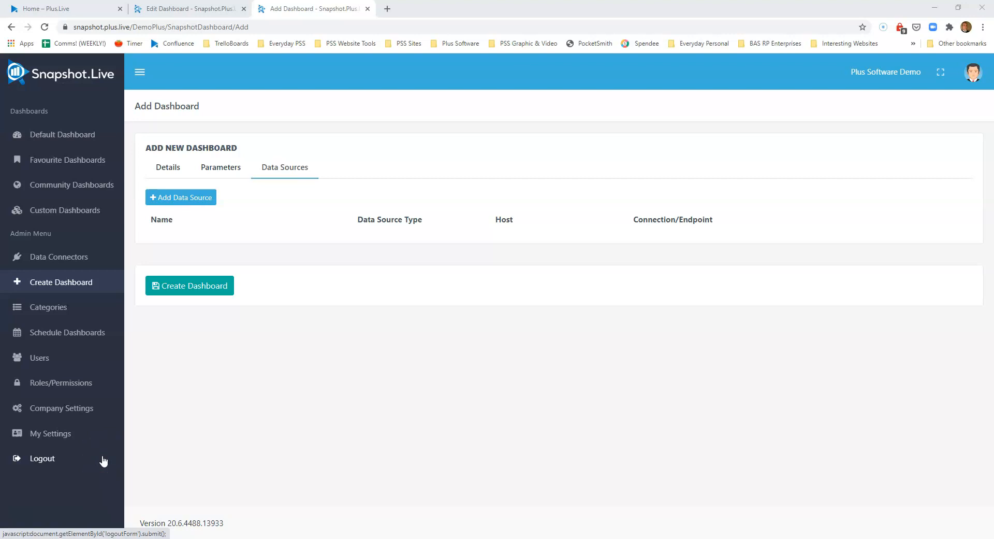
Switch to the Plus.Live website, open the Snapshot.Live product page and follow its Free Trial link.
{"action": "left_click", "coordinate": [74, 9]}
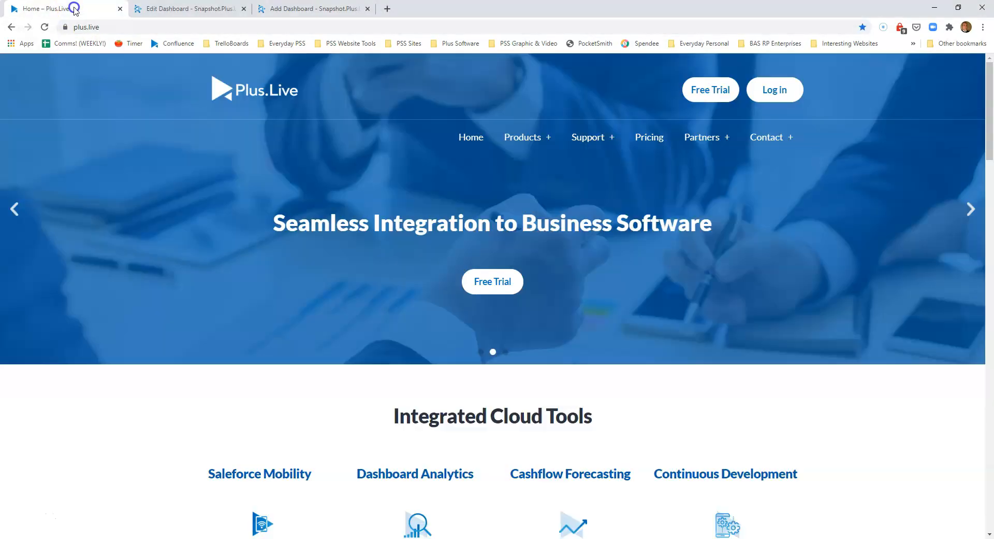
{"action": "mouse_move", "coordinate": [535, 138]}
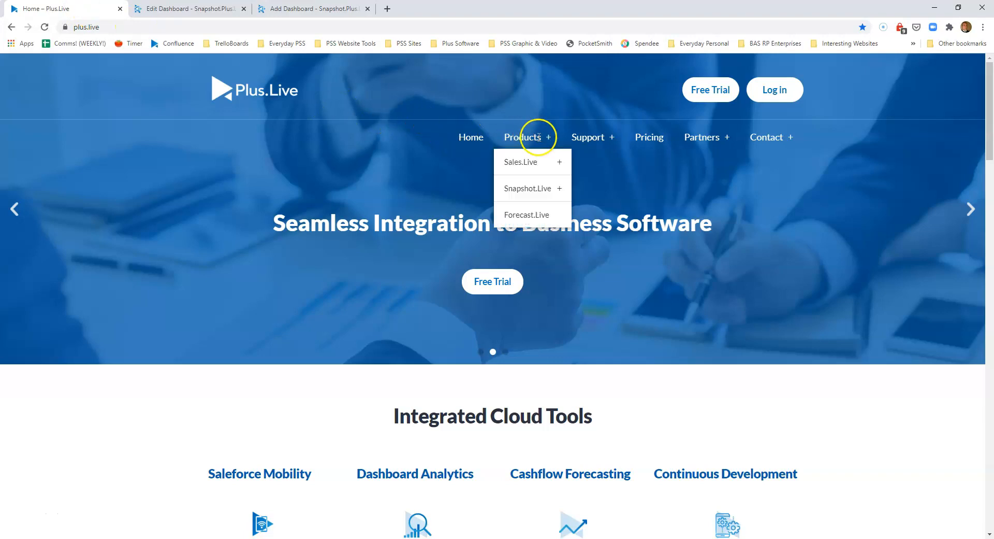
{"action": "left_click", "coordinate": [542, 190]}
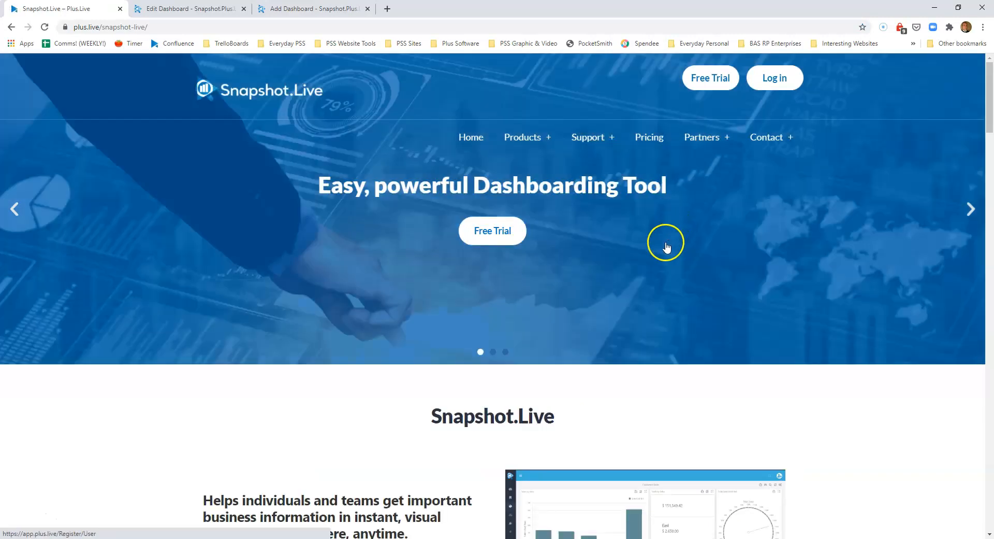
{"action": "left_click", "coordinate": [694, 87]}
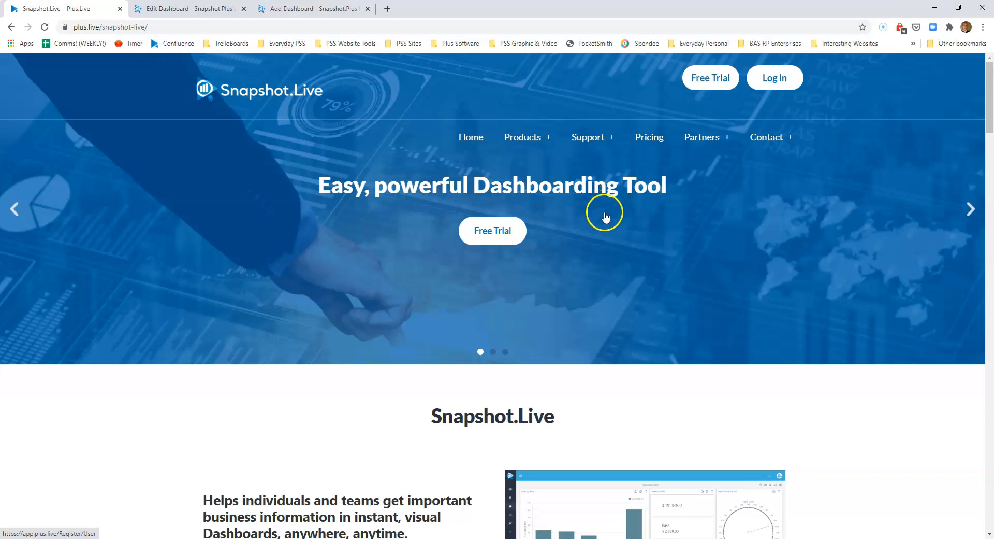
{"action": "left_click", "coordinate": [705, 84]}
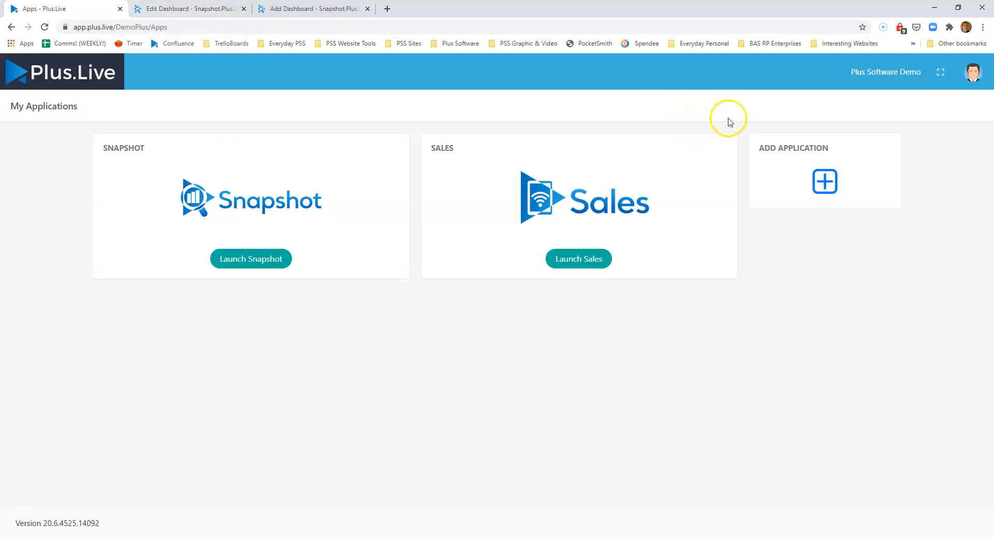
Open the Help Center and go to the Setting up a Data Connector article under Plus.Live Portal.
{"action": "left_click", "coordinate": [970, 73]}
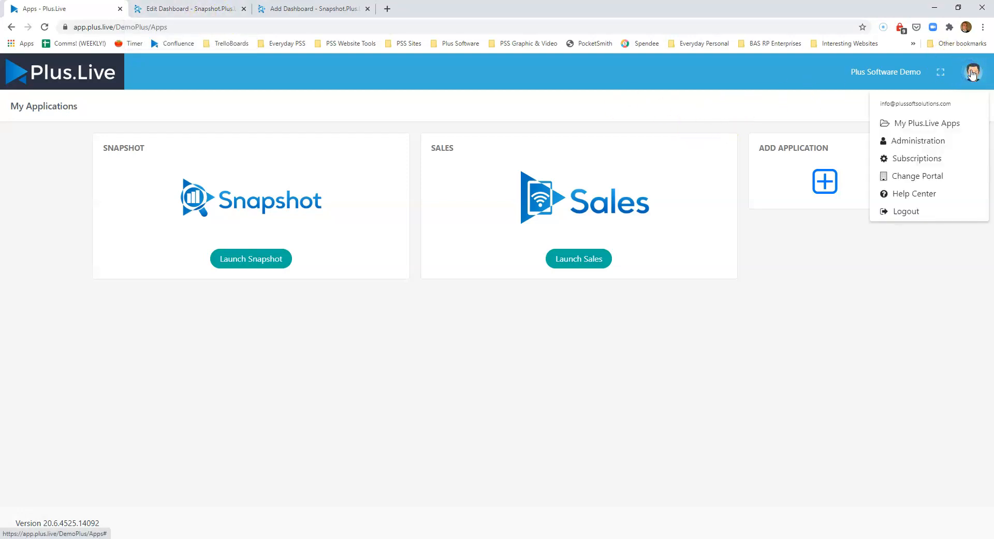
{"action": "left_click", "coordinate": [917, 193]}
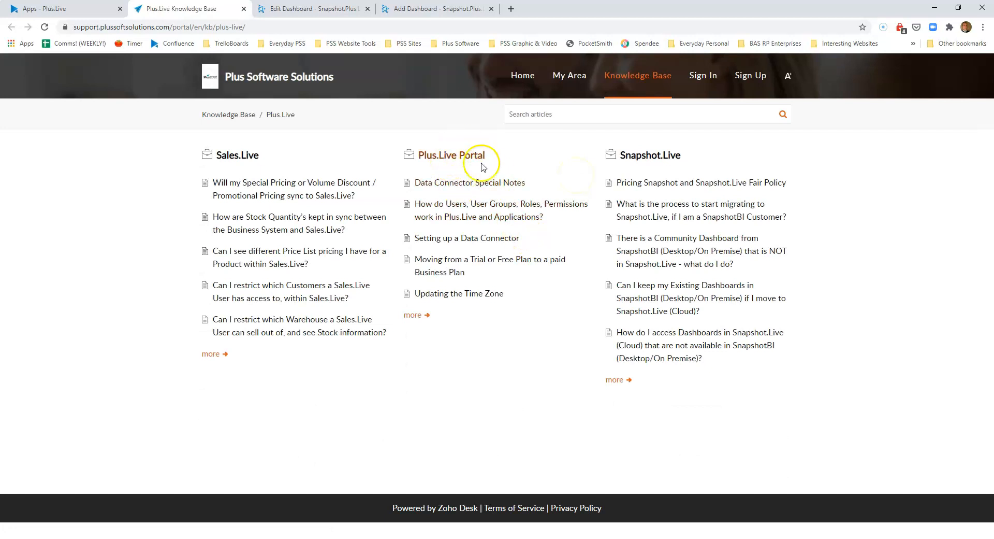
{"action": "left_click", "coordinate": [459, 157]}
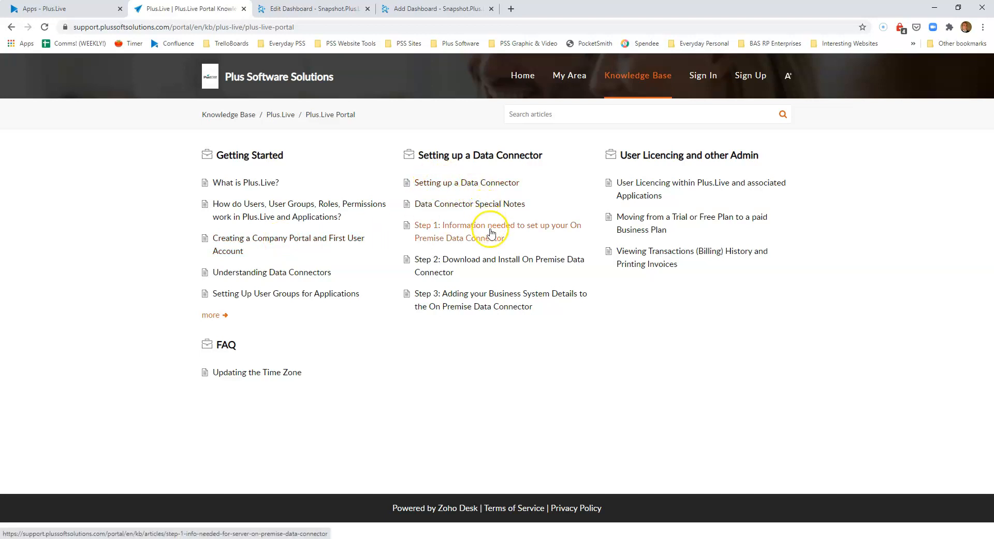
{"action": "left_click", "coordinate": [469, 187]}
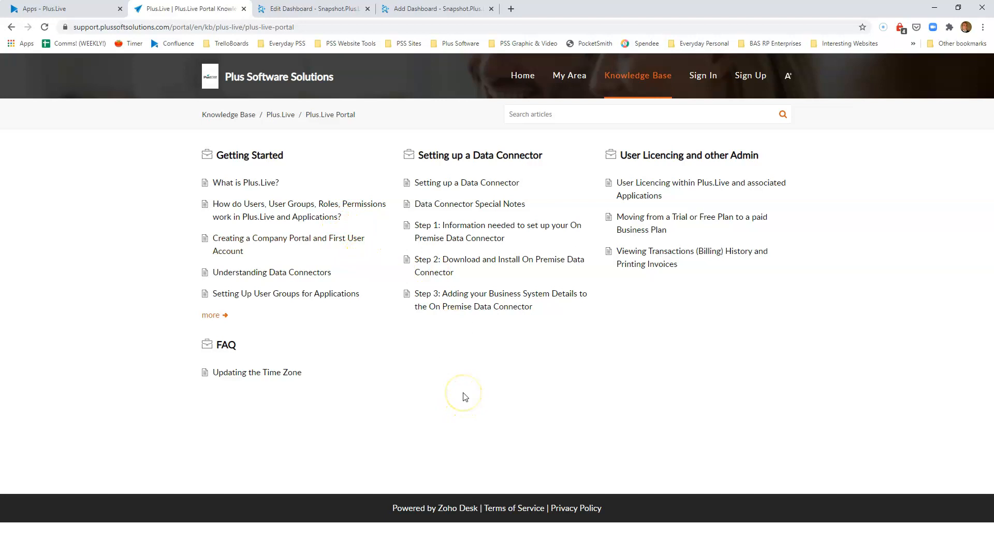
{"action": "left_click", "coordinate": [458, 183]}
Read the Setting up a Data Connector article, including the further information section on submitting a ticket, and return to My Applications.
{"action": "scroll", "coordinate": [444, 217], "scroll_direction": "down", "scroll_amount": 10}
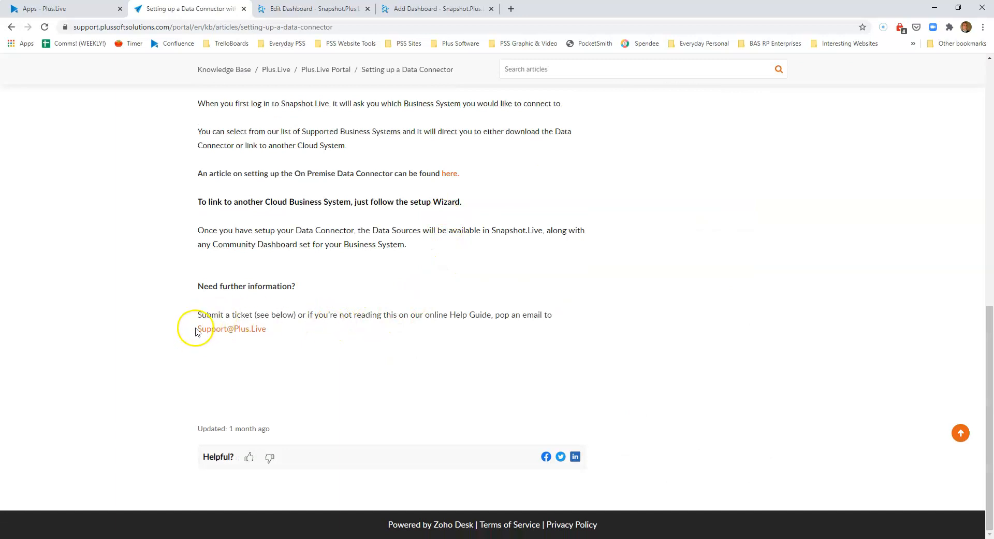
{"action": "left_click", "coordinate": [215, 310]}
{"action": "left_click_drag", "start_coordinate": [215, 311], "coordinate": [295, 310]}
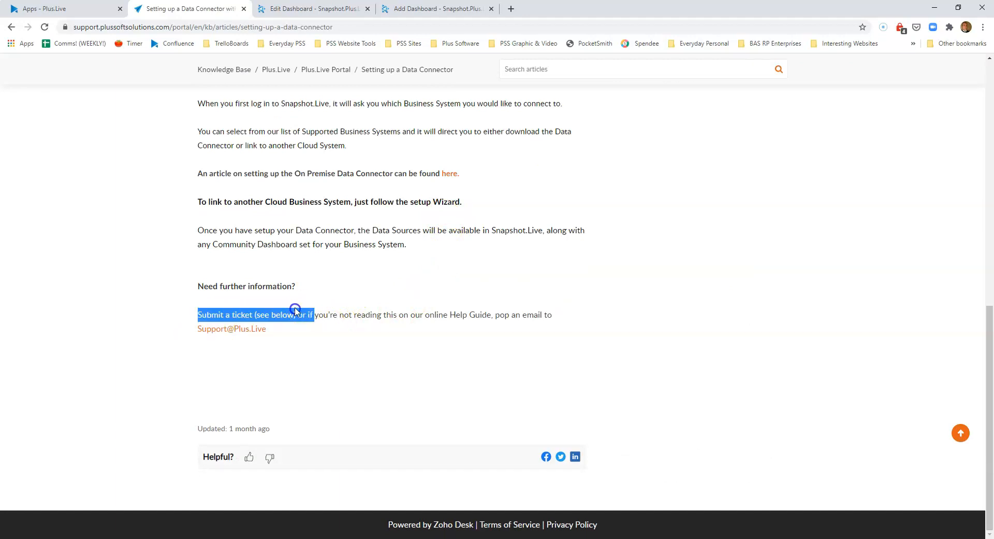
{"action": "scroll", "coordinate": [350, 288], "scroll_direction": "up", "scroll_amount": 10}
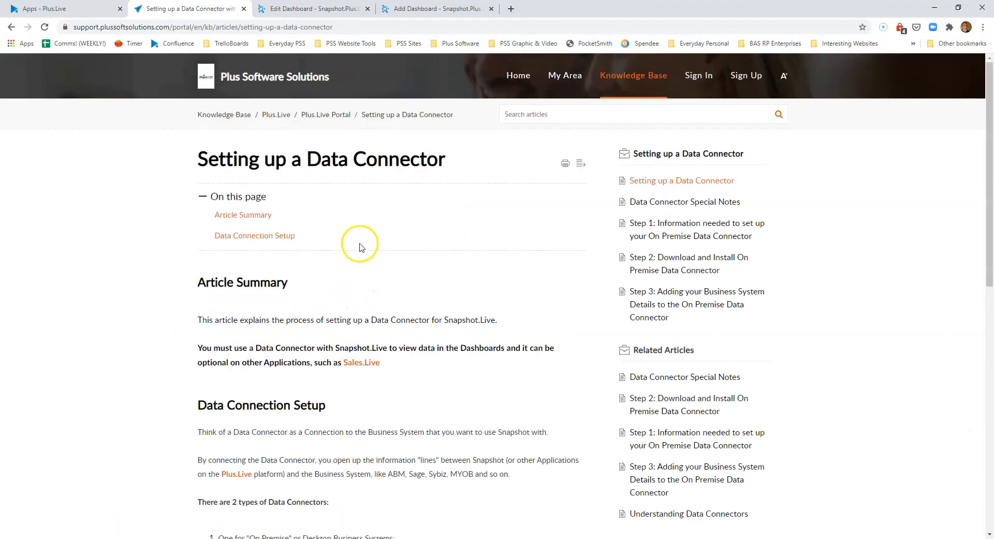
{"action": "left_click", "coordinate": [79, 8]}
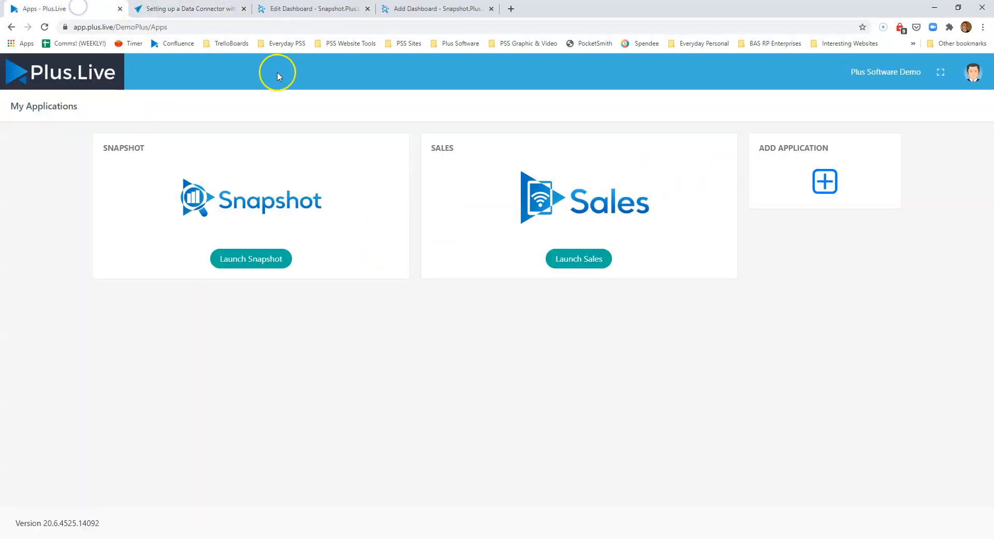